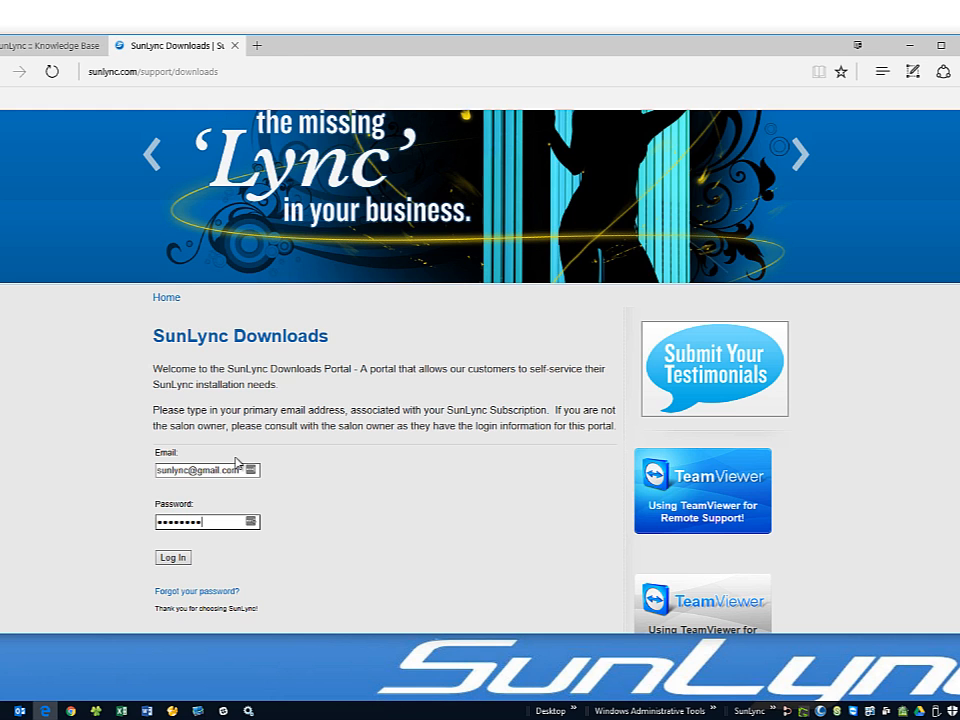
- Log into ShareFile, download SunLync_Setup_9.0.1.0.exe from Shared Folders, and run it anyway
key(Return)
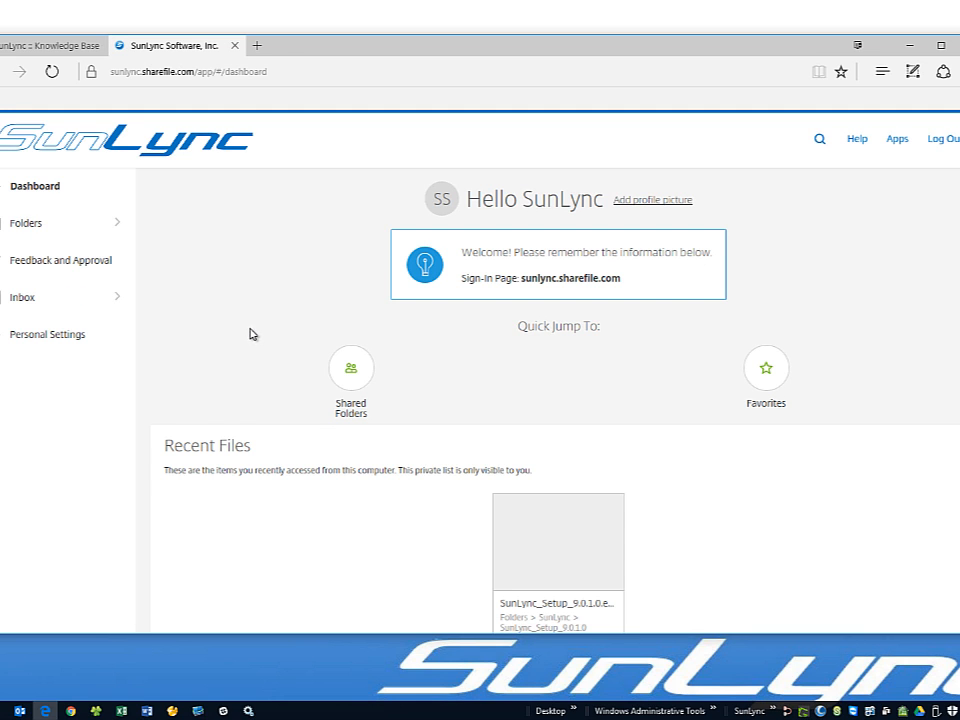
click(353, 367)
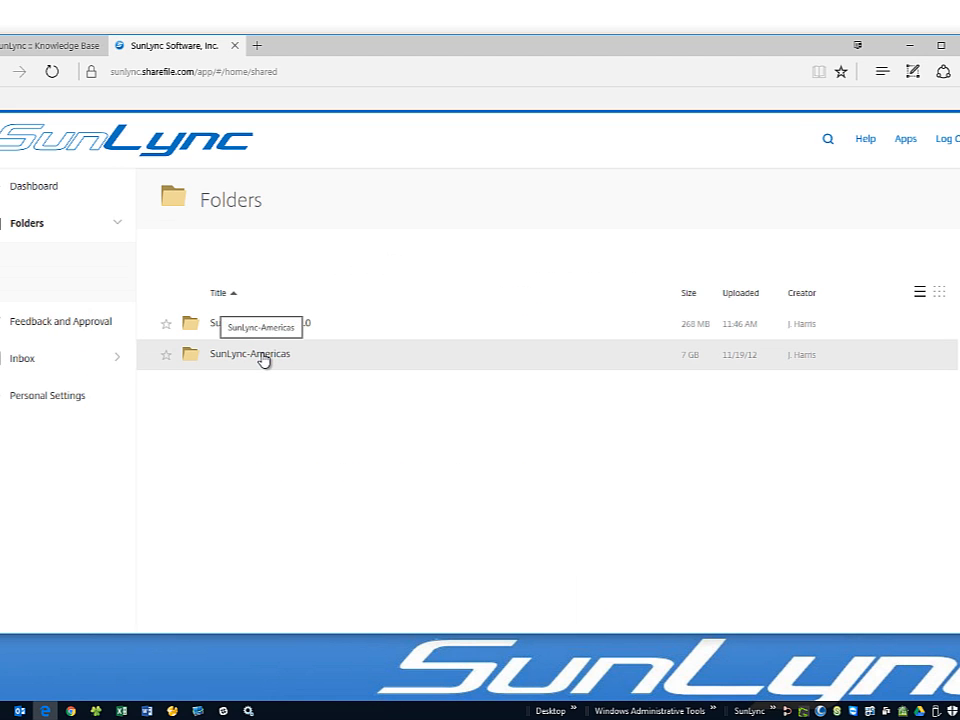
click(274, 330)
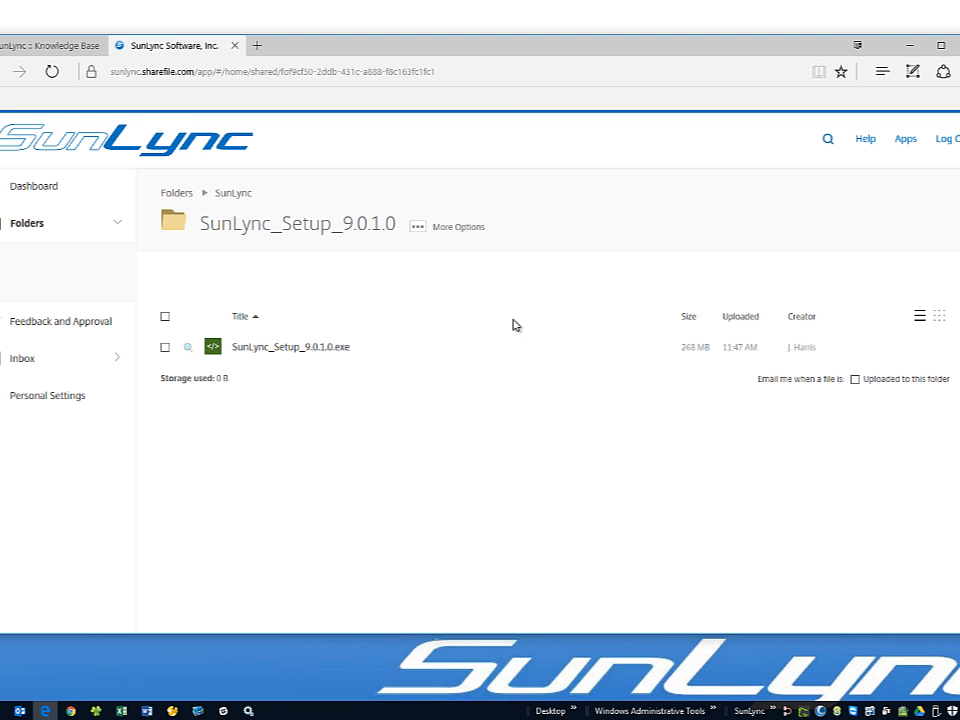
click(882, 71)
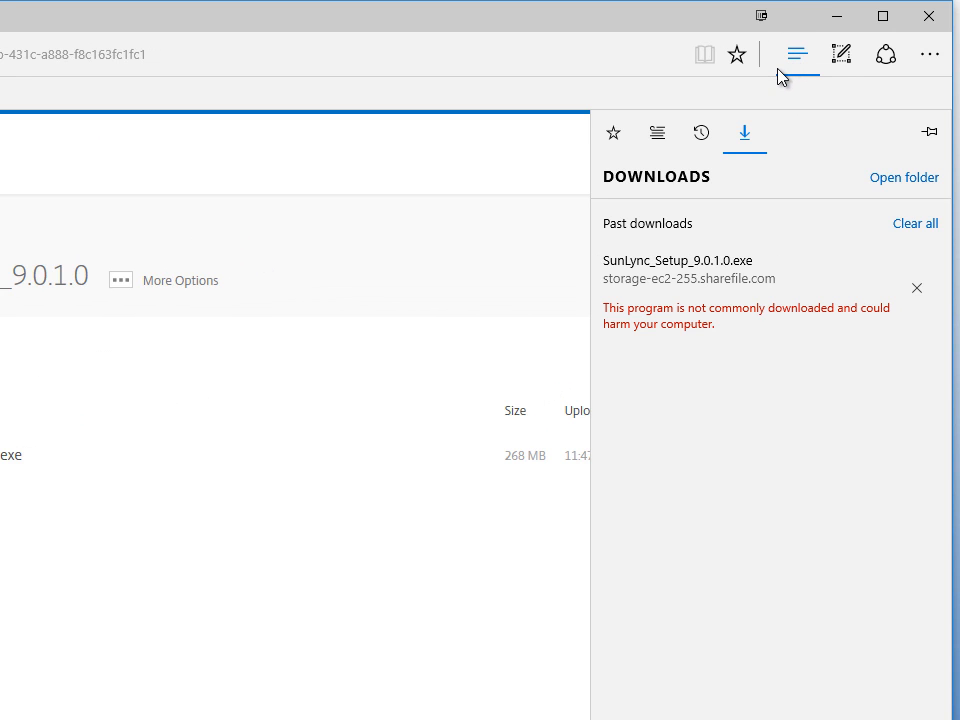
right_click(707, 260)
click(725, 345)
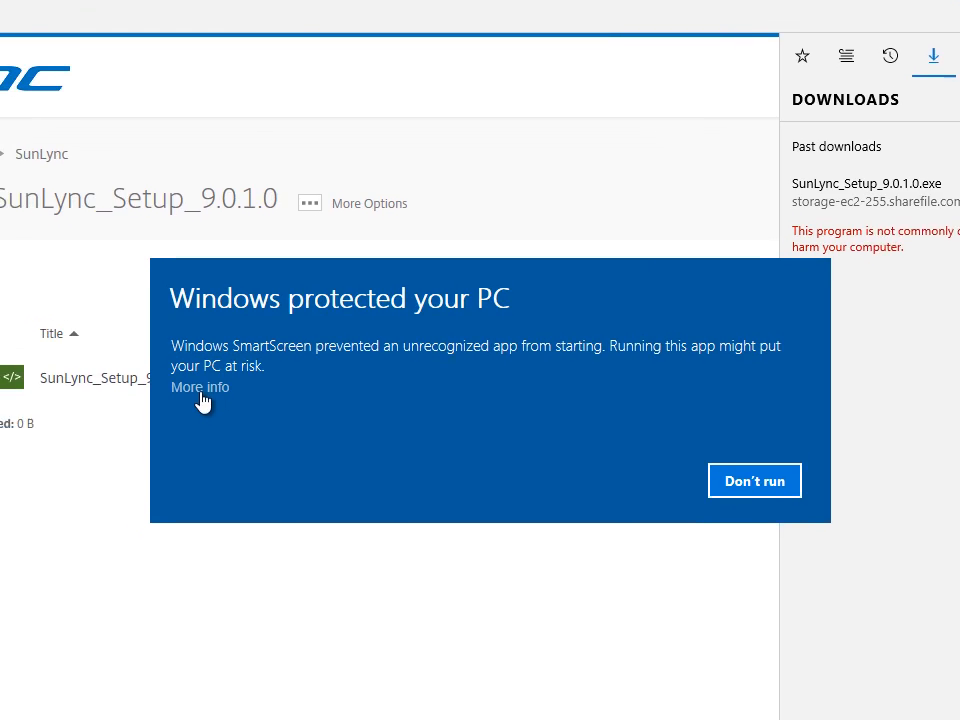
- Bypass SmartScreen to run SunLync setup and install Visual C++ 2012 Redistributable (x86)
click(258, 370)
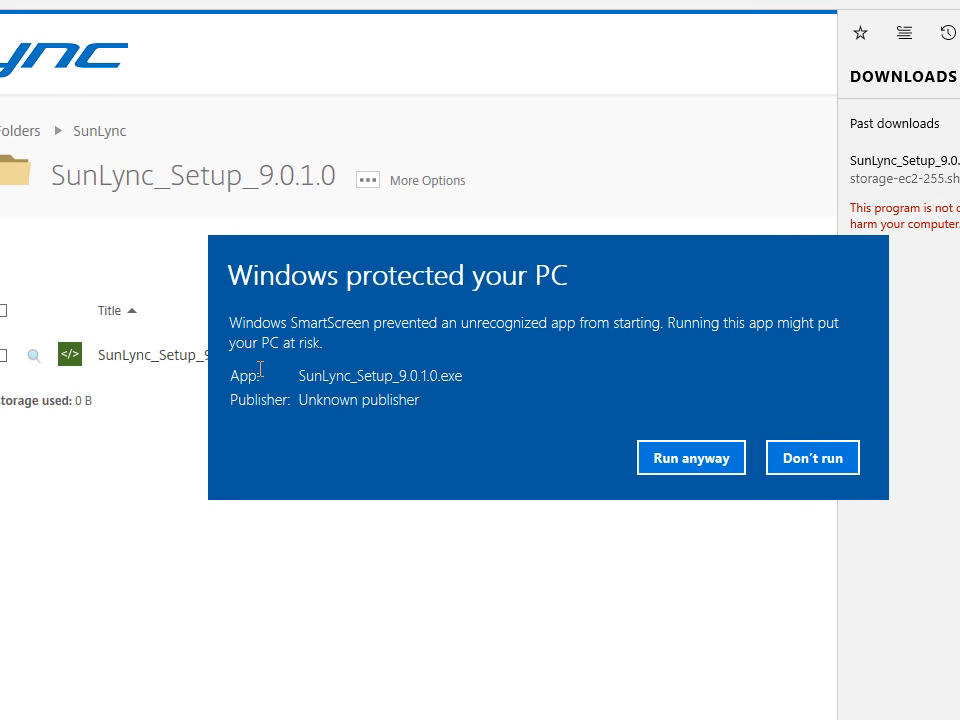
click(688, 469)
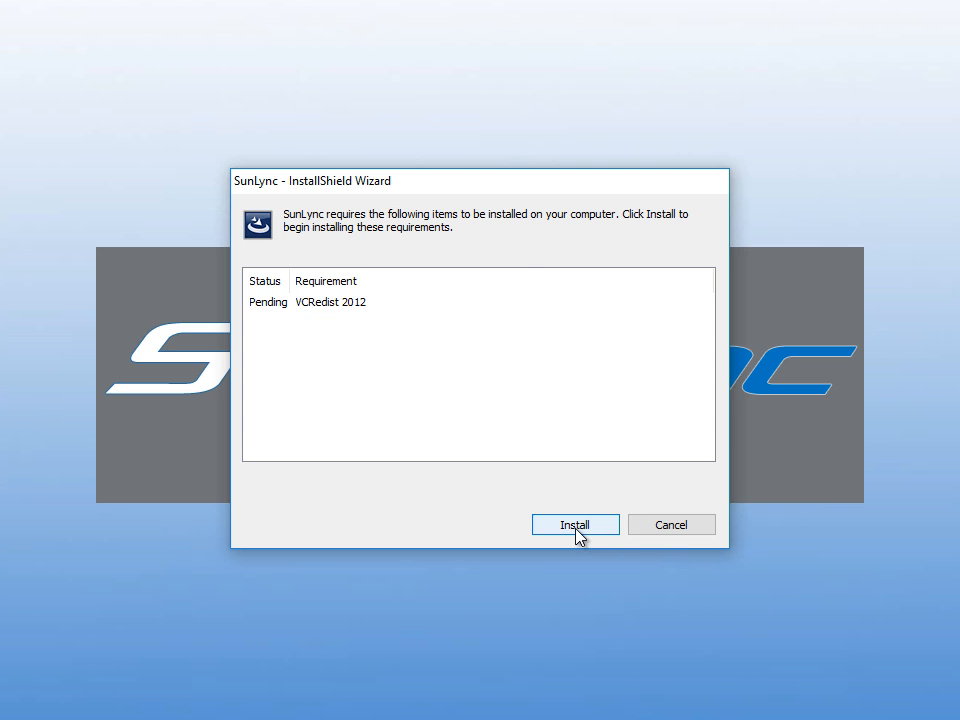
click(575, 525)
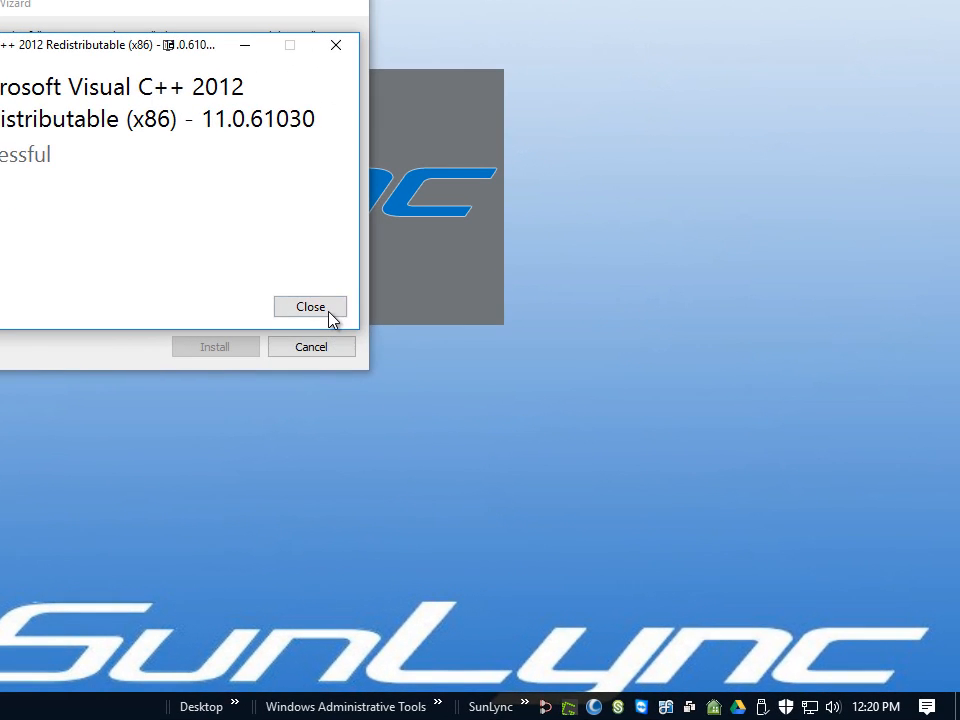
click(598, 427)
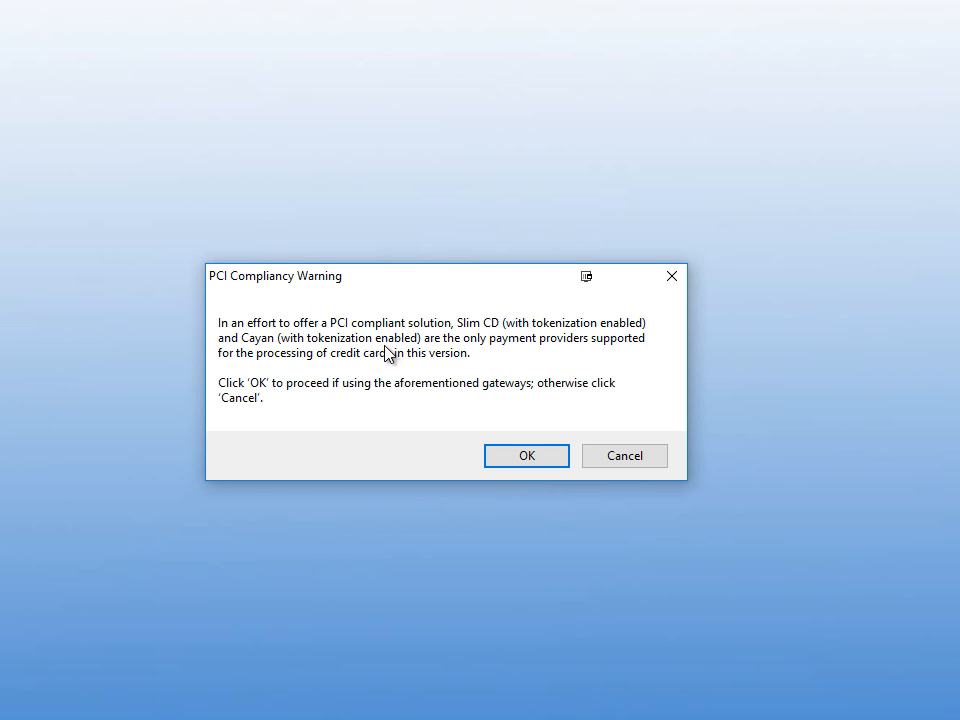
- Accept the PCI warning, choose Repair / Upgrade, accept the license, and start installing
click(523, 459)
click(564, 527)
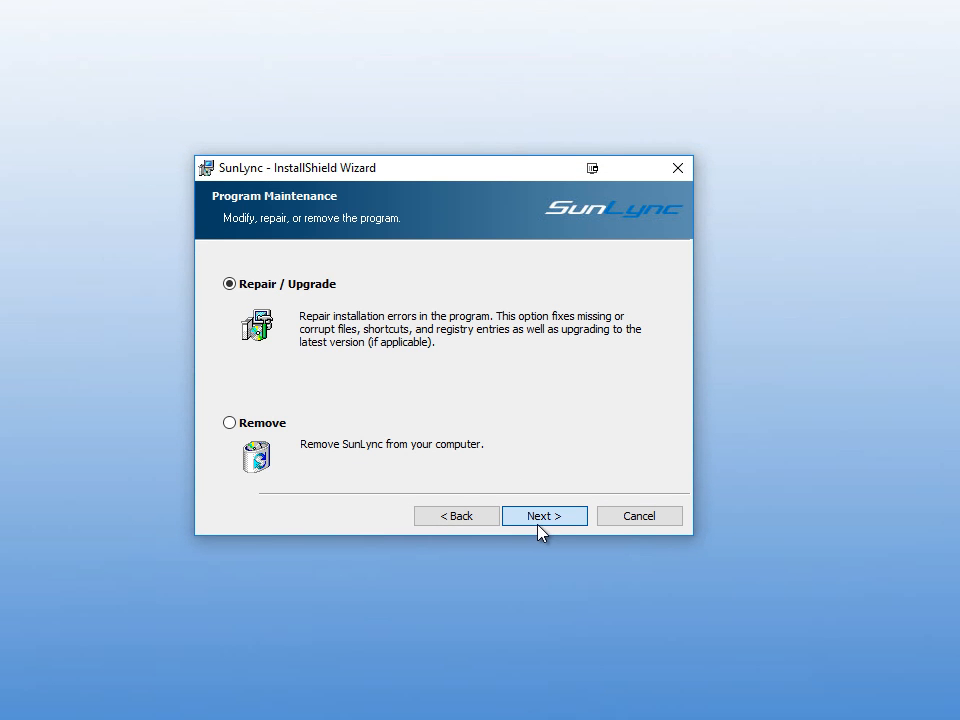
click(541, 530)
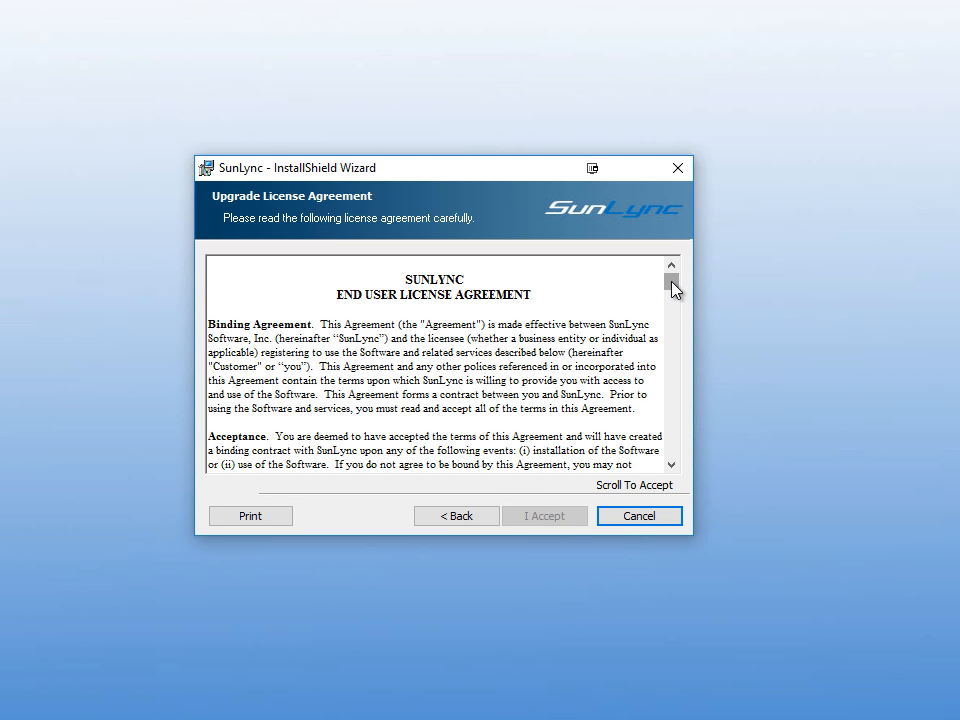
drag(672, 289, 664, 504)
click(544, 516)
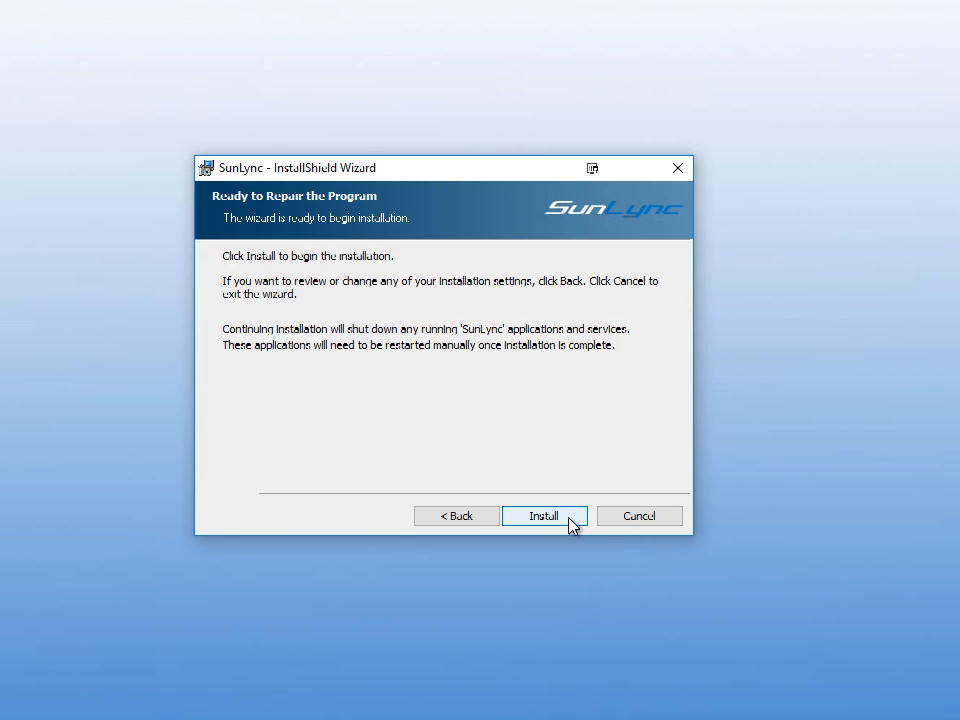
click(571, 524)
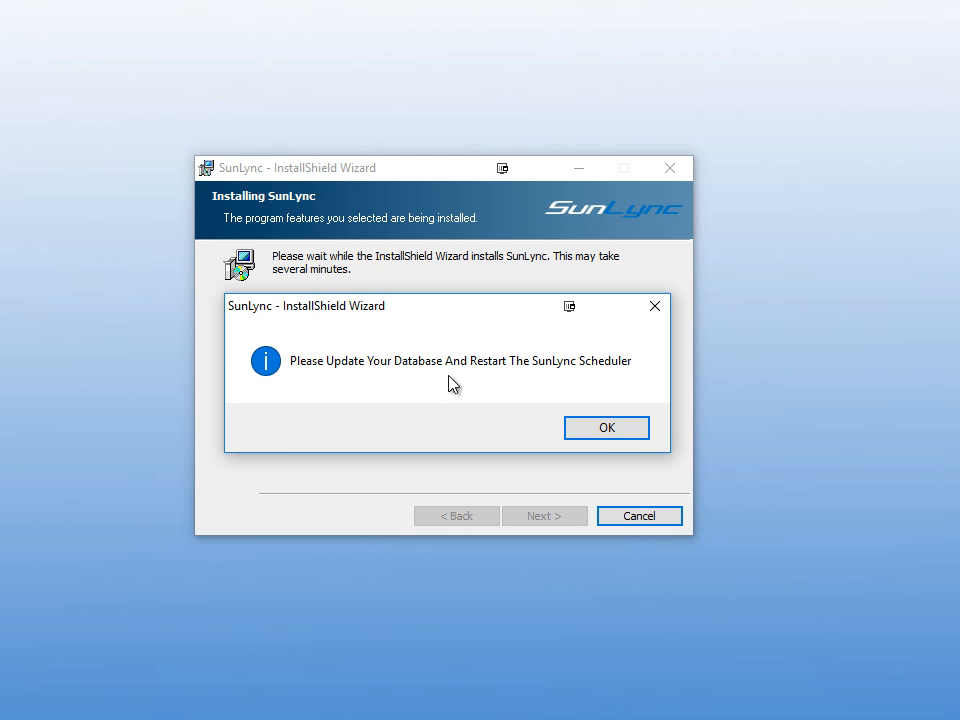
- Finish the installer with Launch SunLync unchecked, decline the restart, and show the SunLync utilities list
click(618, 424)
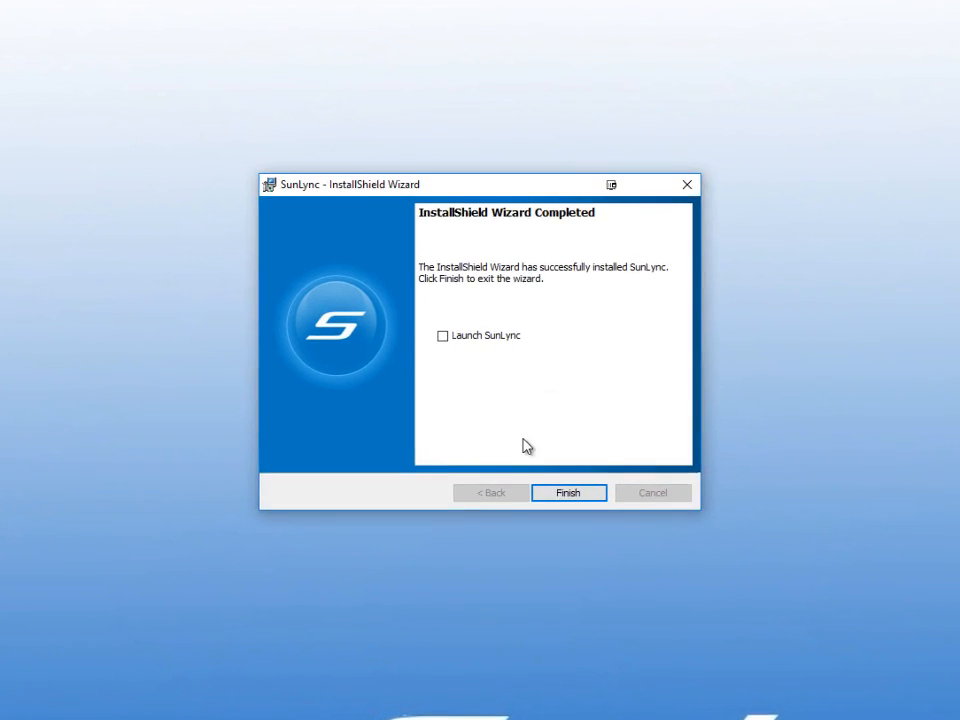
click(438, 332)
click(438, 332)
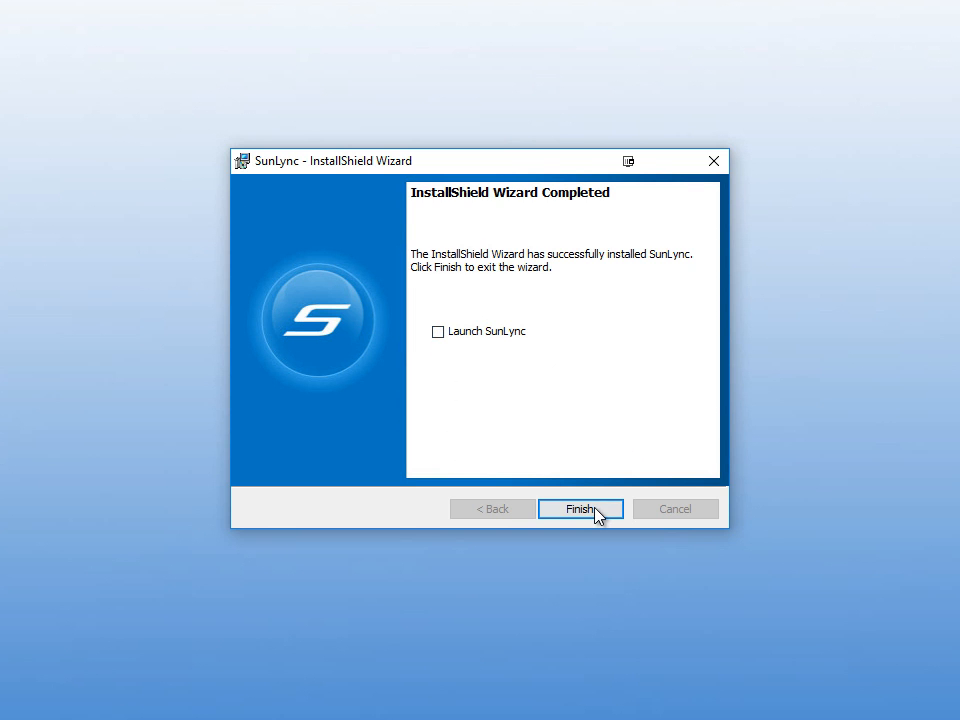
click(595, 509)
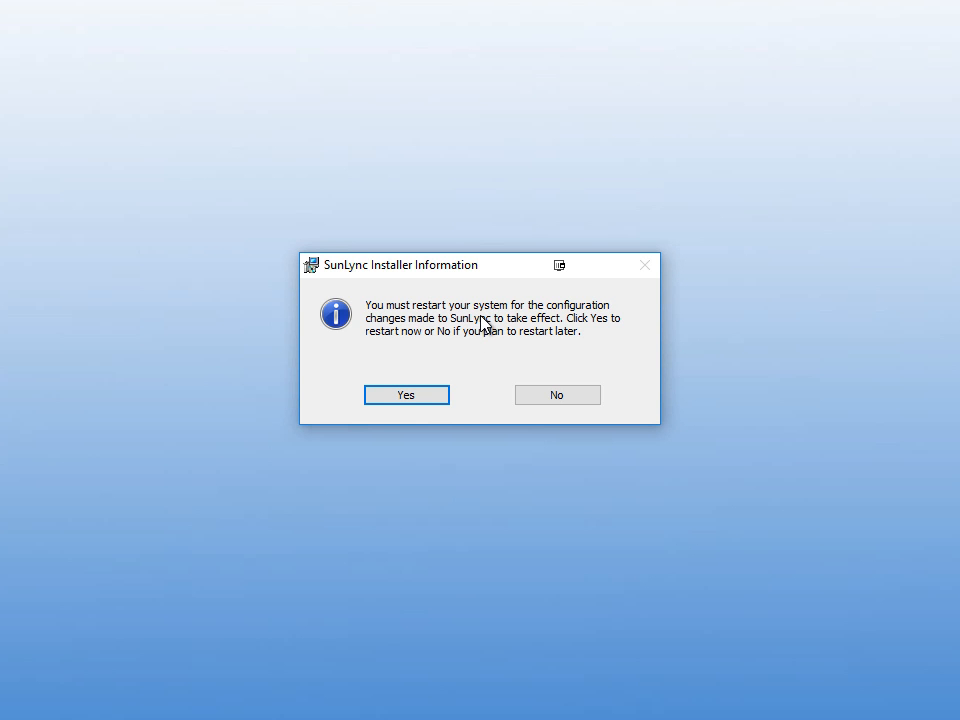
click(575, 395)
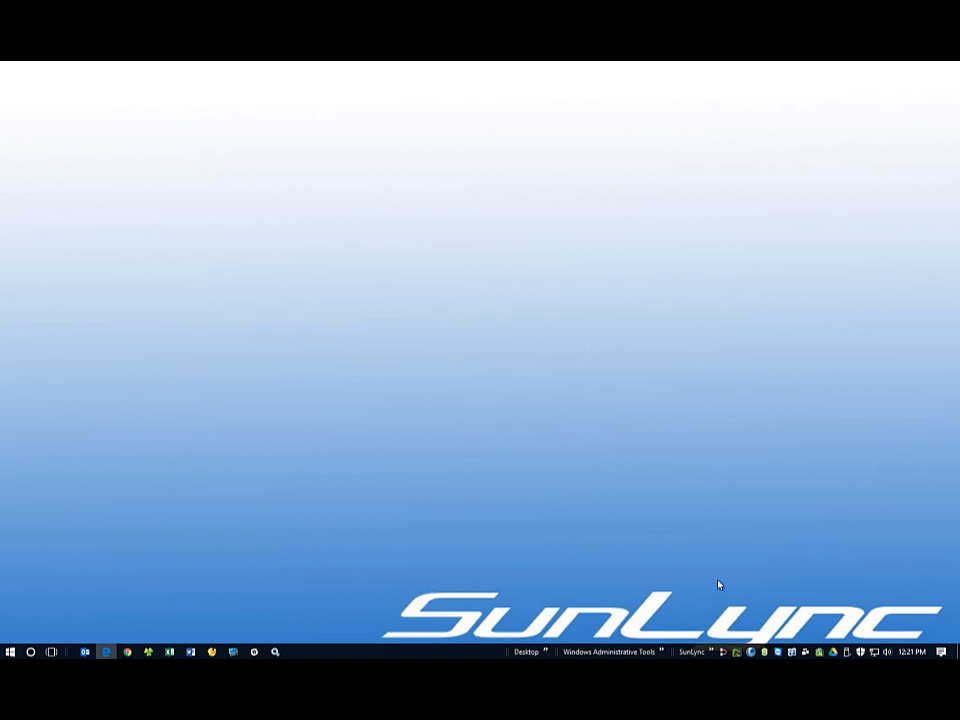
click(712, 652)
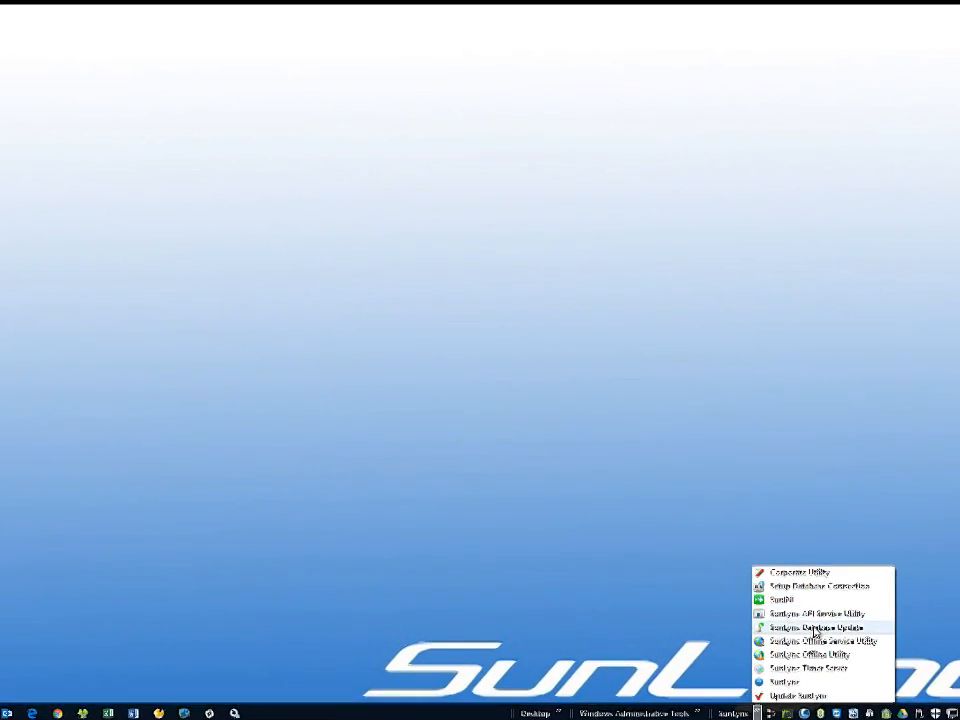
- Launch the SunLync Database Update Utility and enter the database password
click(903, 706)
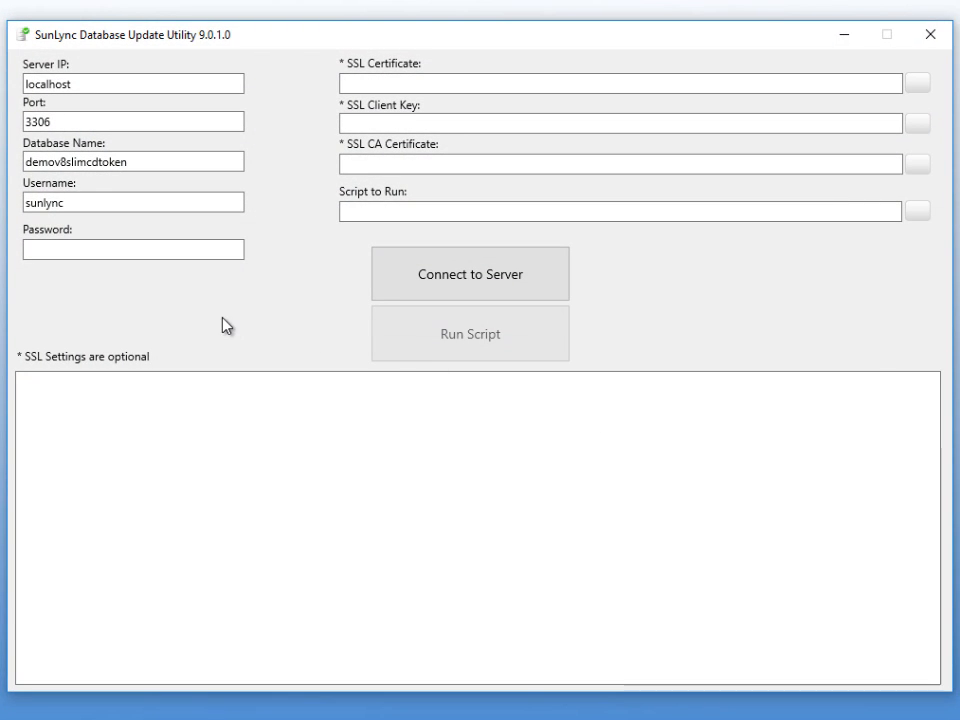
click(201, 250)
text(*********)
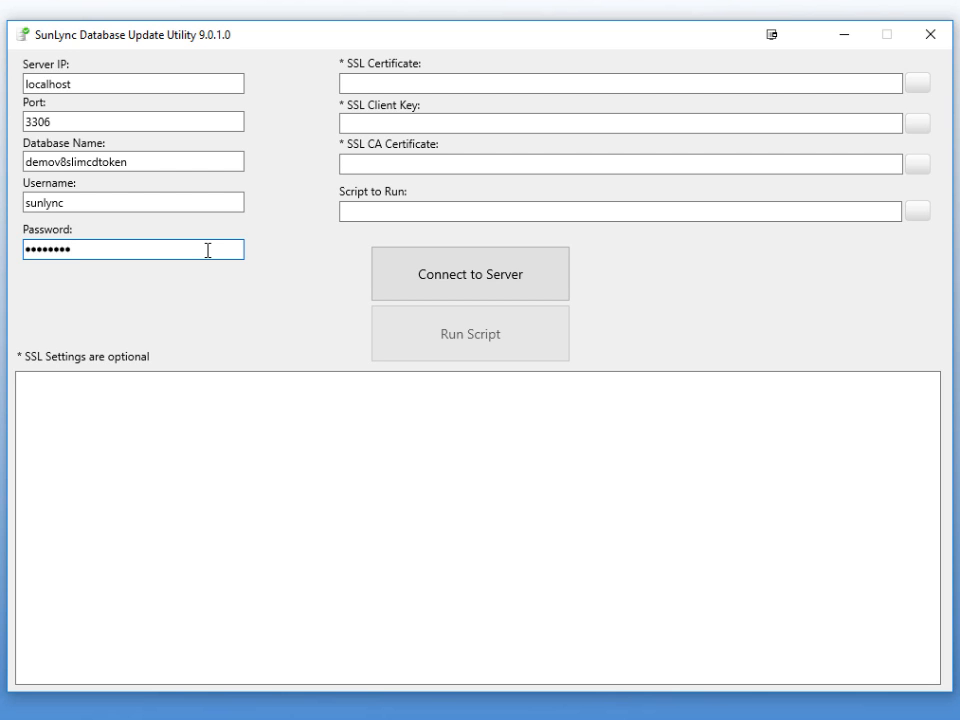
double_click(208, 250)
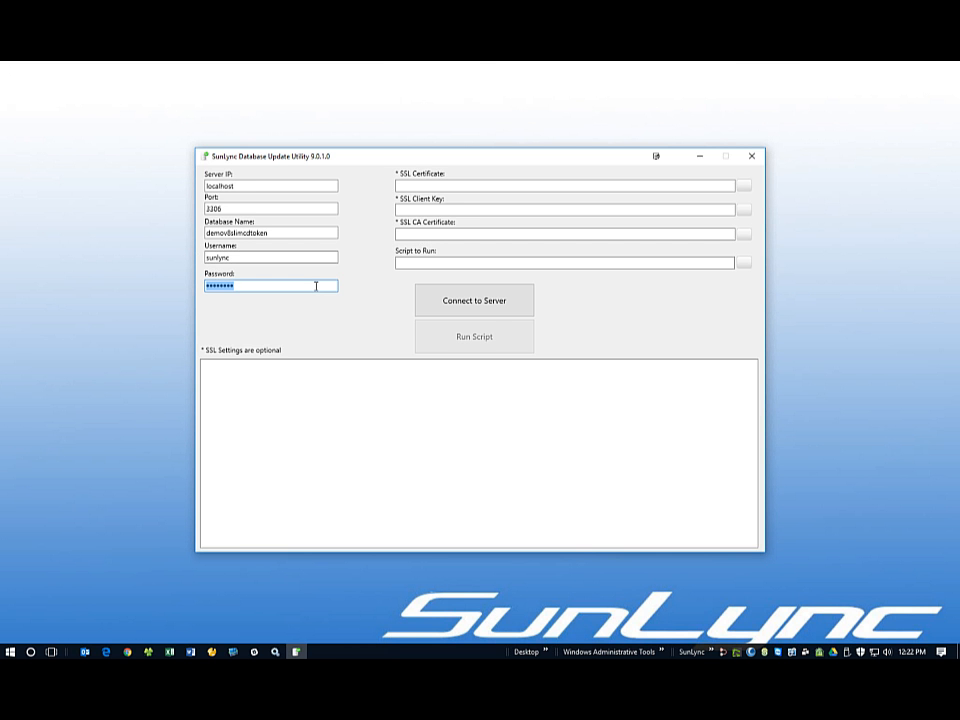
text(•••••••••)
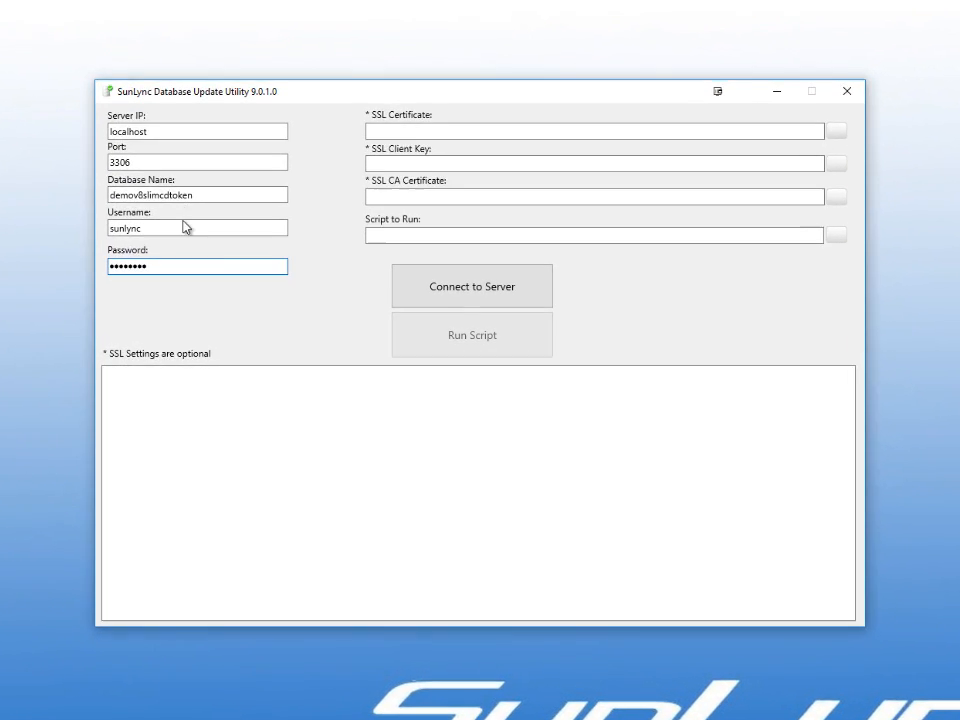
click(252, 259)
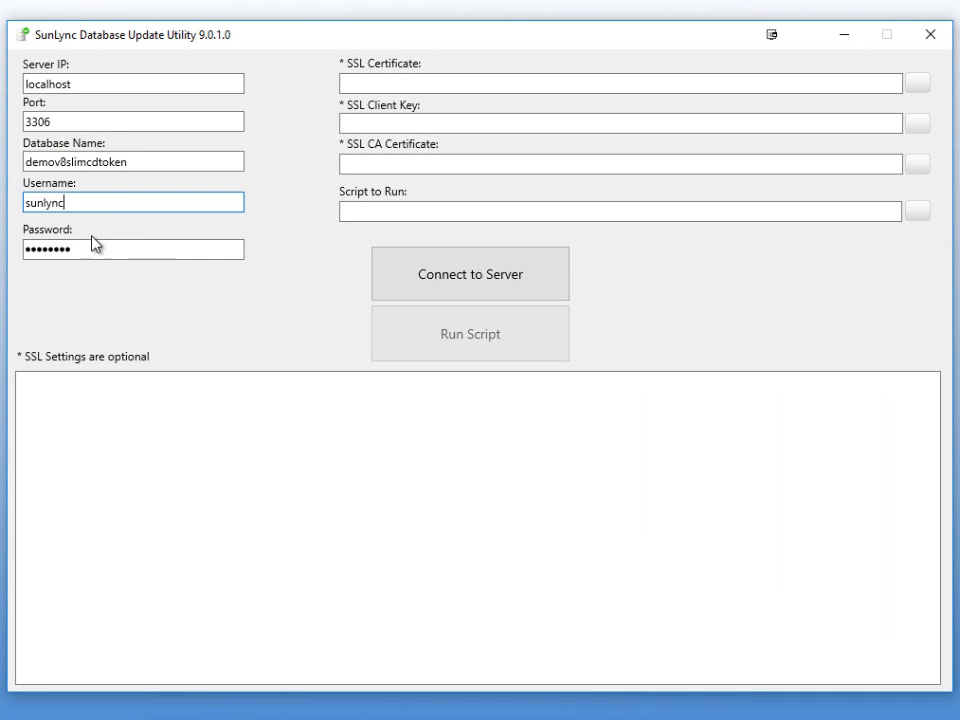
- Run UpdateFromV70ToV80.sql on demov8slimcdtoken, bringing it to version 8.0.21.1
click(917, 211)
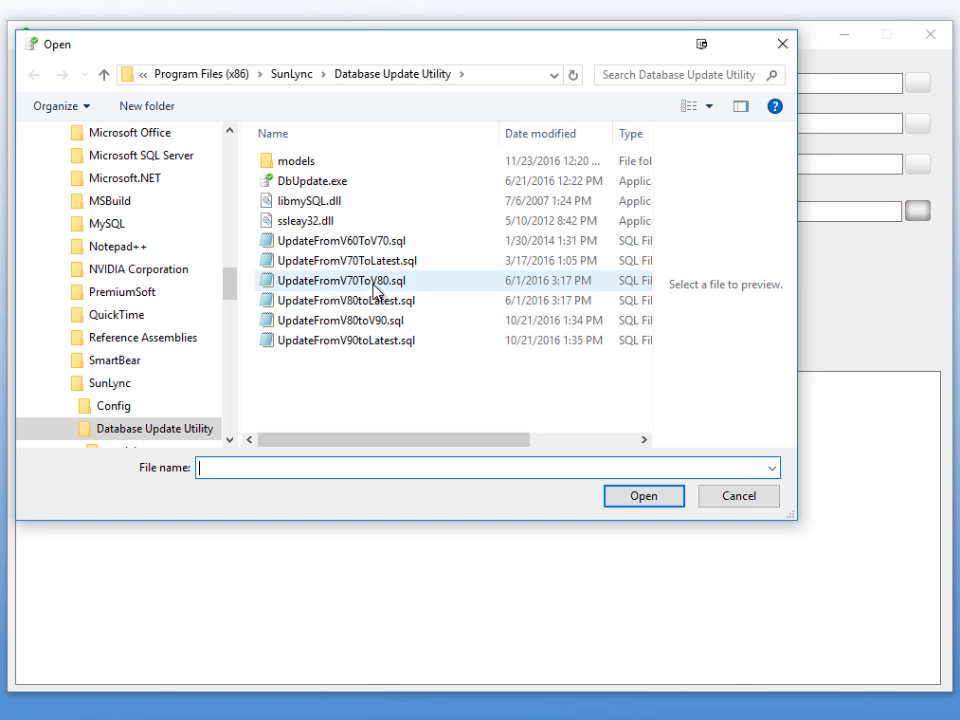
double_click(378, 285)
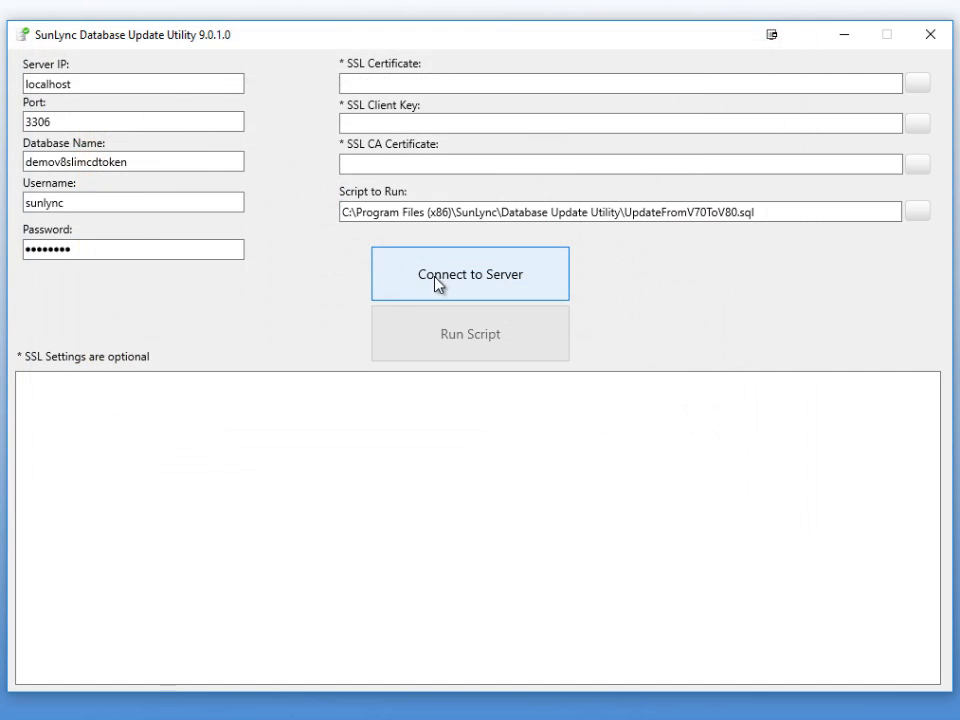
click(439, 285)
click(439, 334)
click(461, 444)
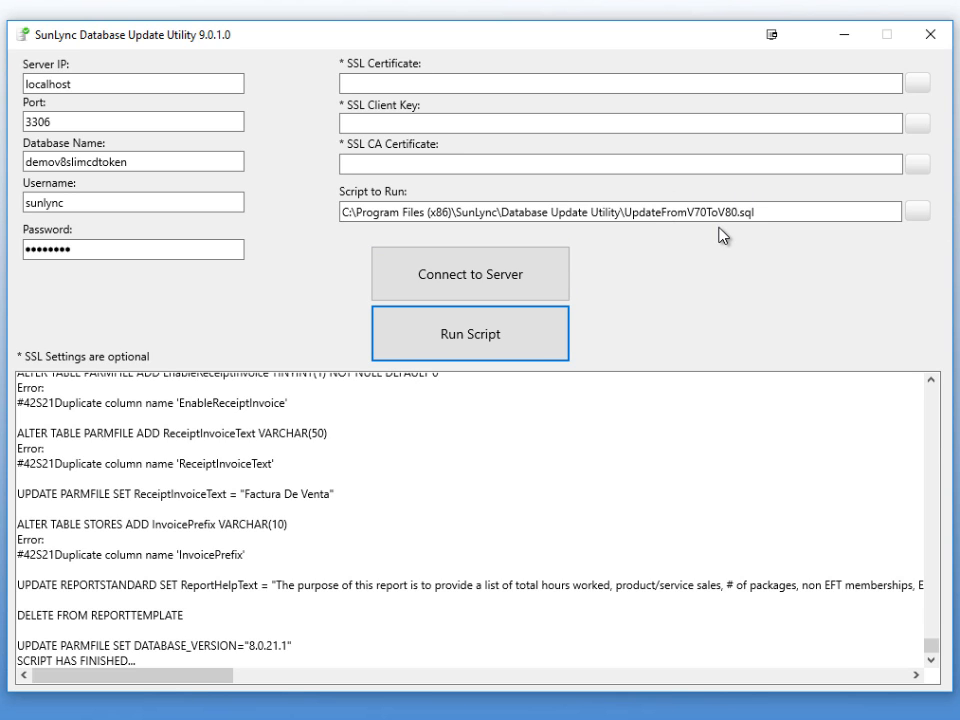
- Run UpdateFromV80toV90.sql to bring the database to 9.0.1.0, then close the utility
click(918, 213)
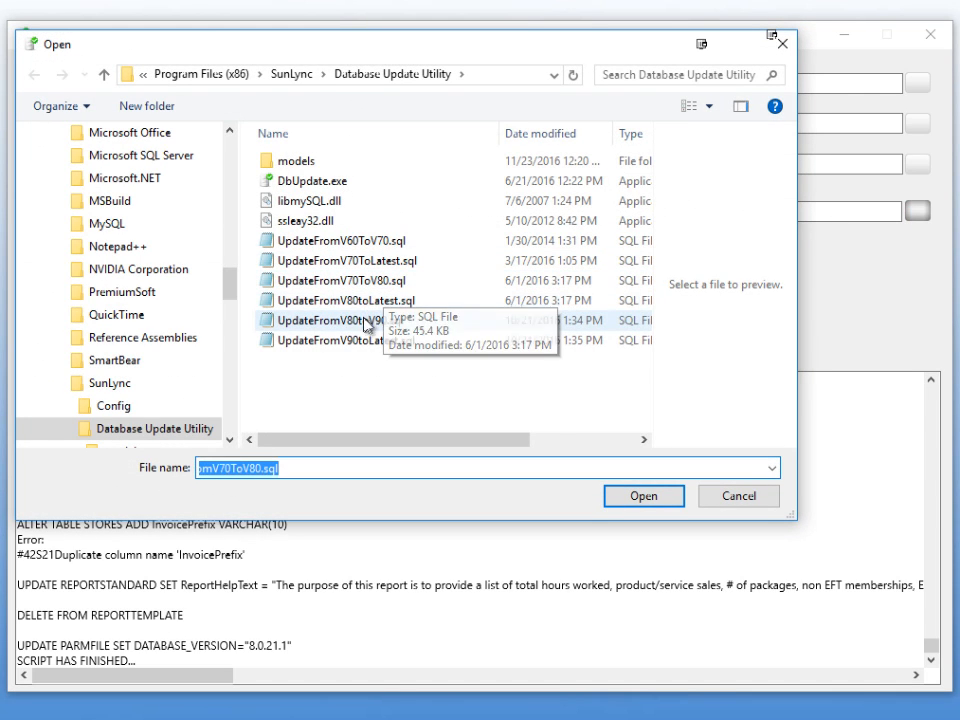
click(368, 322)
click(640, 496)
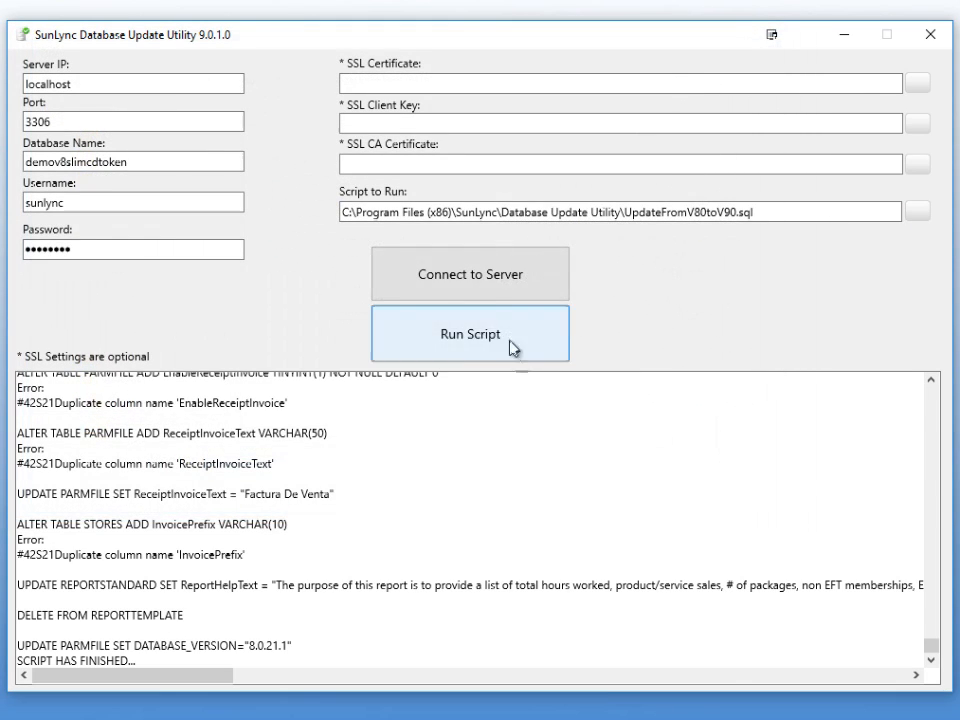
click(493, 285)
click(491, 349)
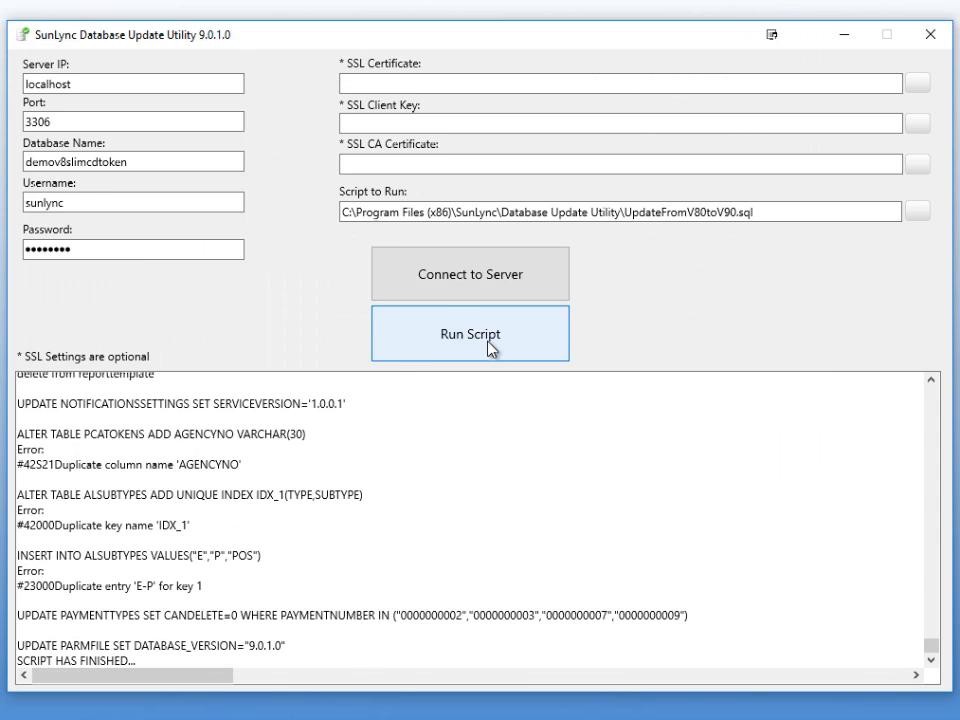
click(931, 36)
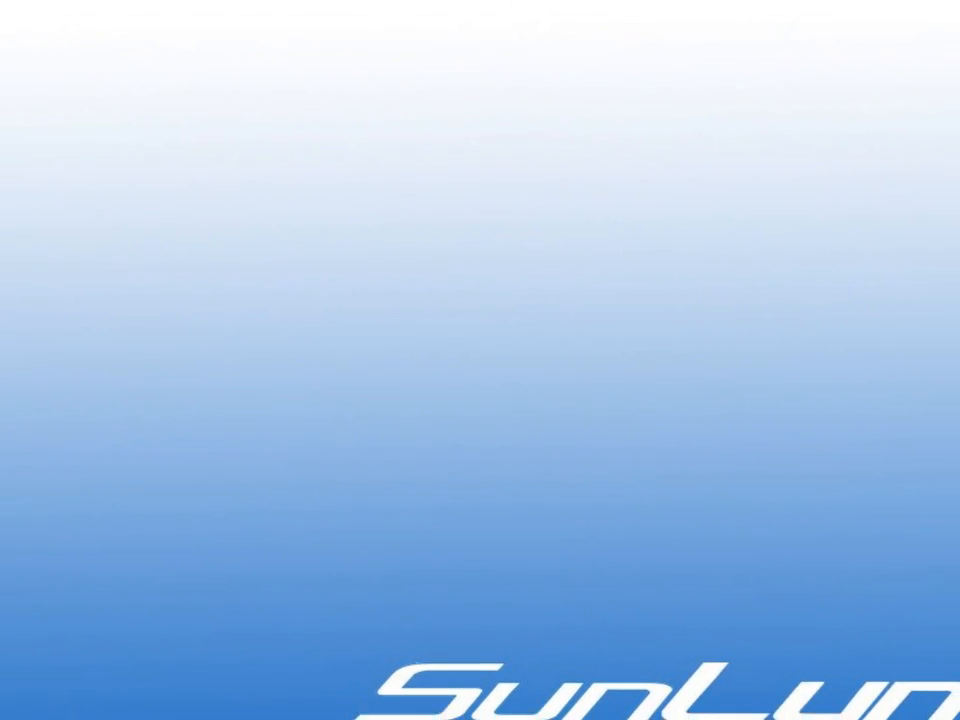
- Launch SunLync, sign in with the user name and password, and acknowledge the reason-type conversion warning
click(759, 709)
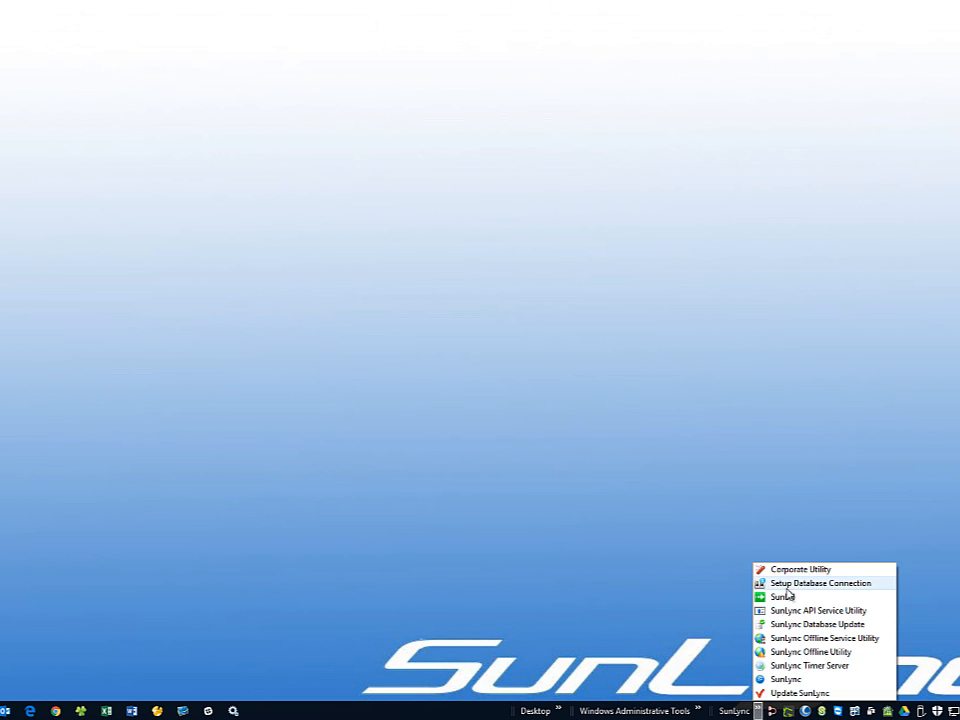
click(780, 680)
text(0WNER)
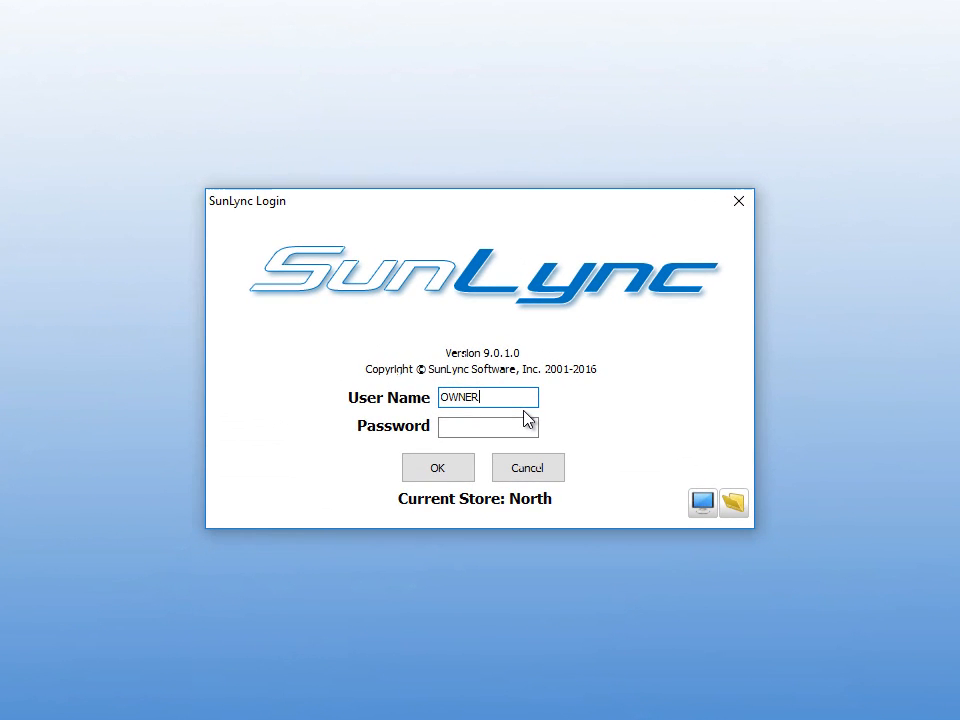
key(Tab)
text(1234)
key(Return)
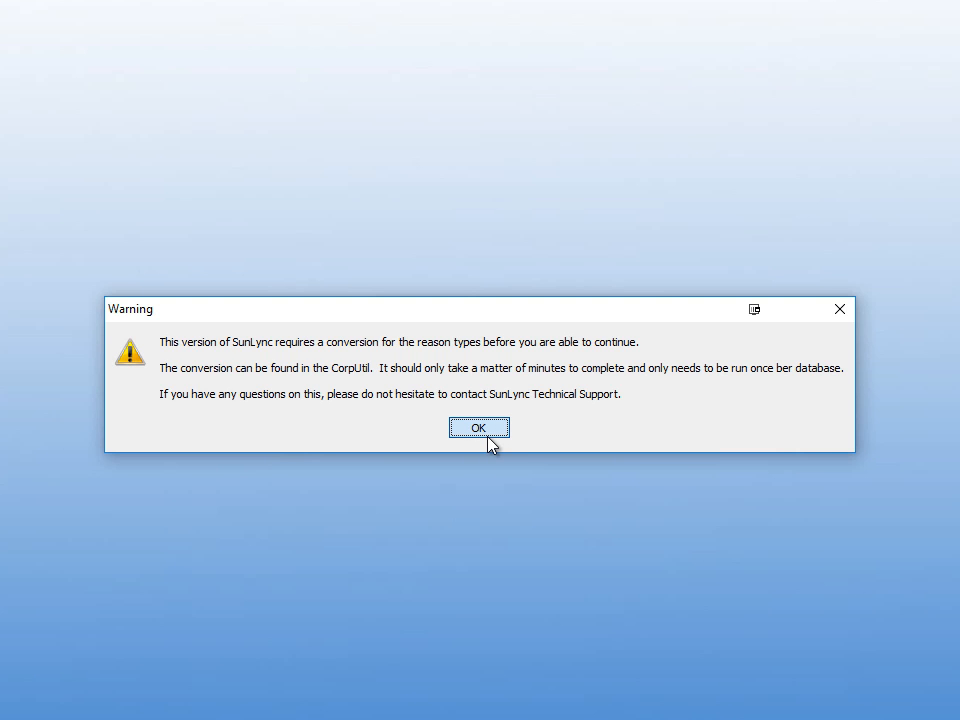
click(490, 445)
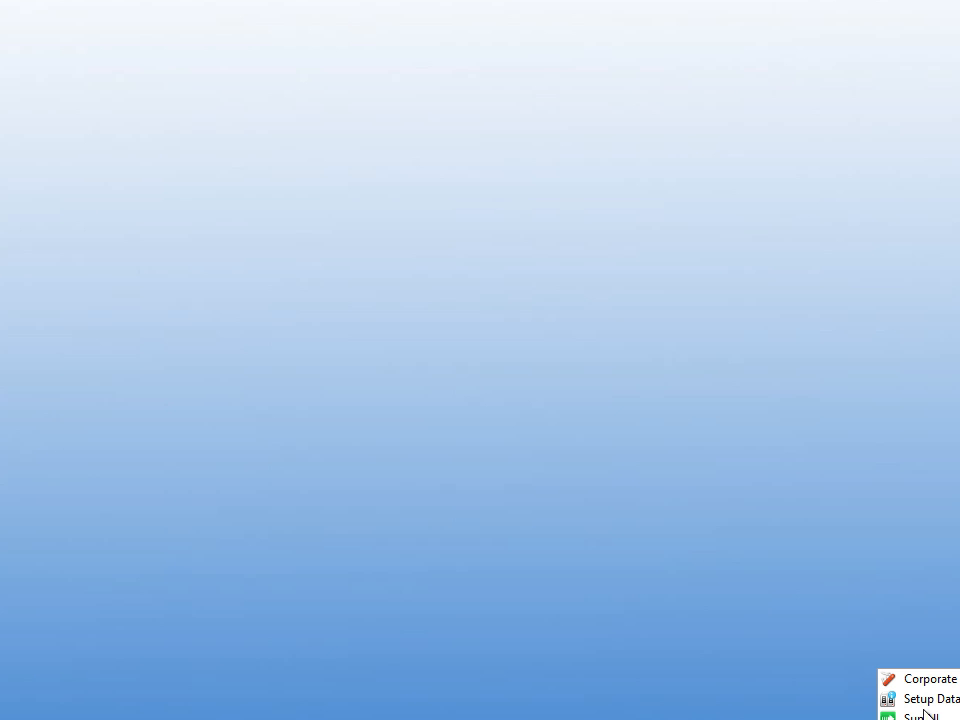
- Launch Corporate Utility and pass its security check with the user name and password
double_click(933, 679)
text(owner)
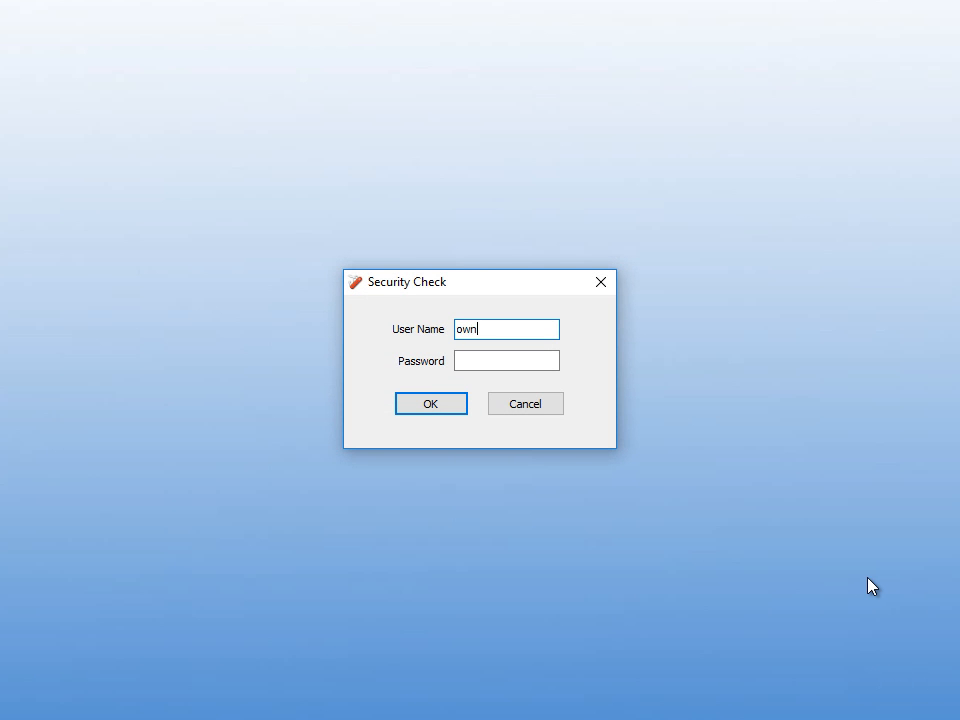
key(Tab)
text(•••••)
key(Return)
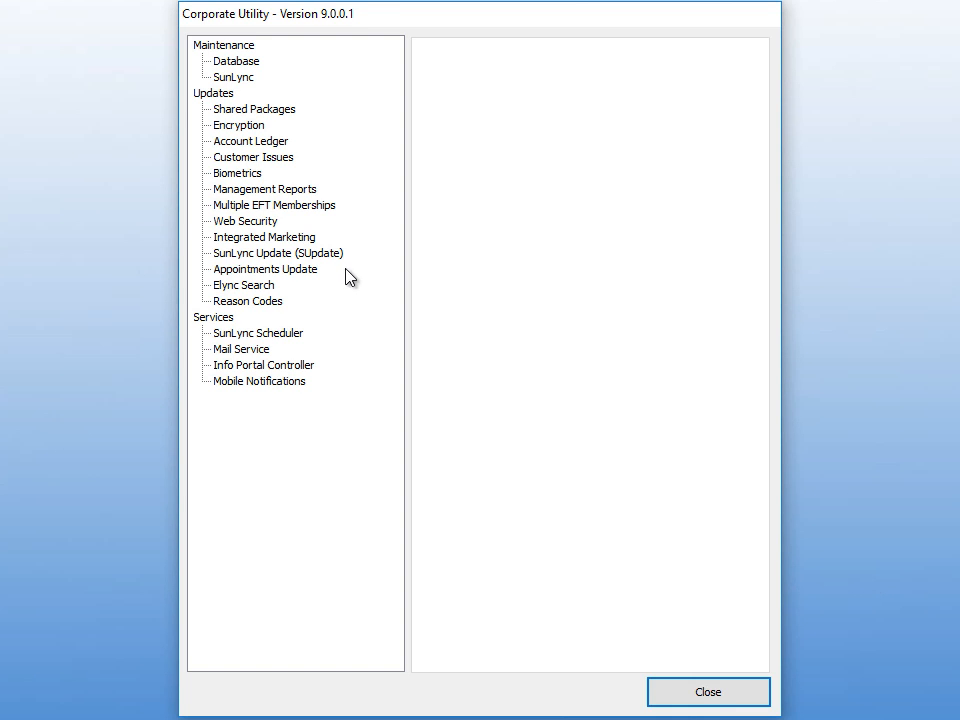
- Under Updates > Reason Codes, run Process Update and select the Activate current reason type
click(218, 96)
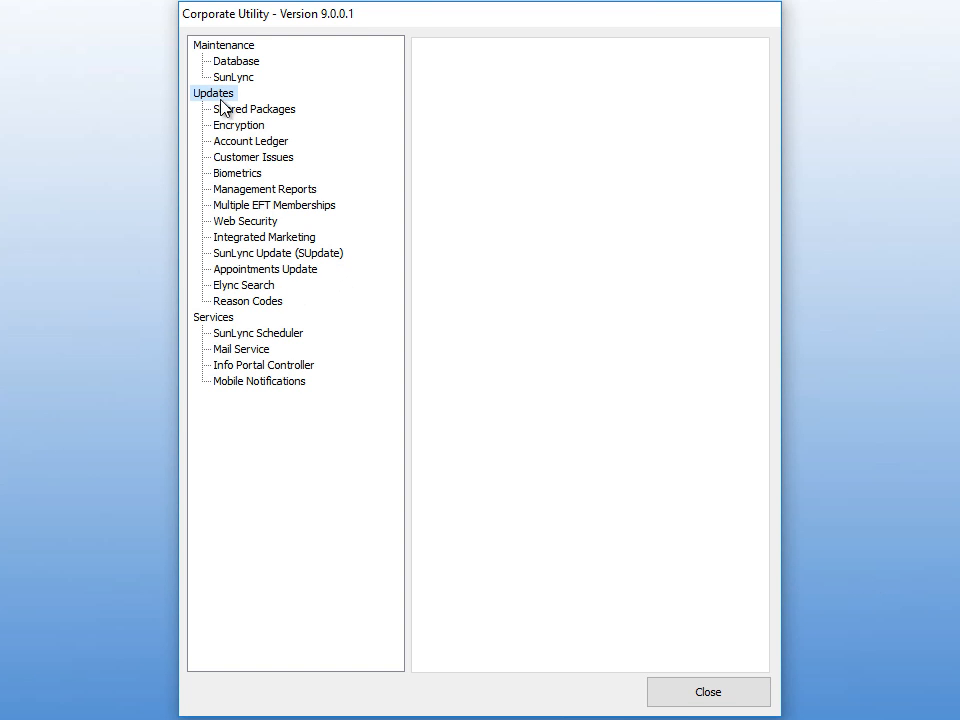
click(238, 304)
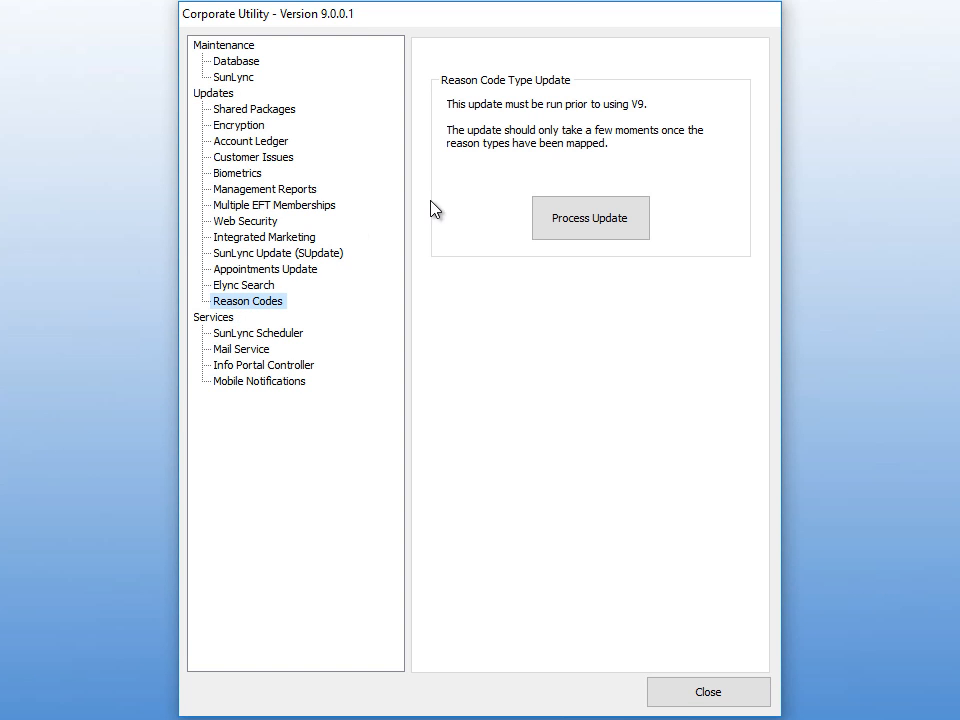
click(561, 231)
click(94, 105)
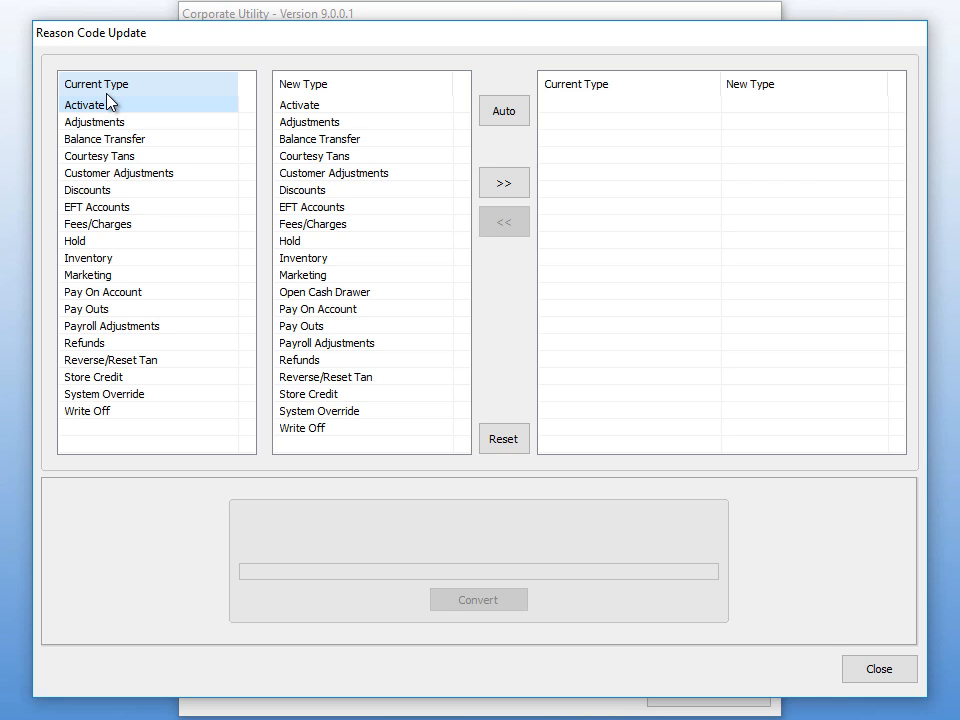
- Auto-map all current reason types to their same-named new types, then review Activate and Fees/Charges
click(504, 112)
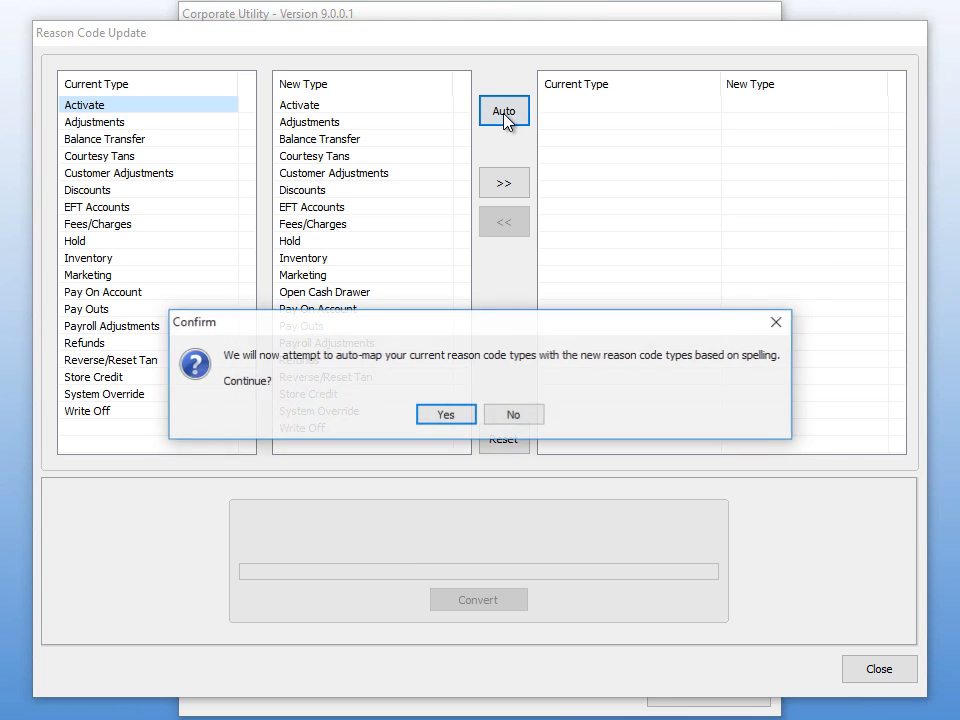
click(459, 418)
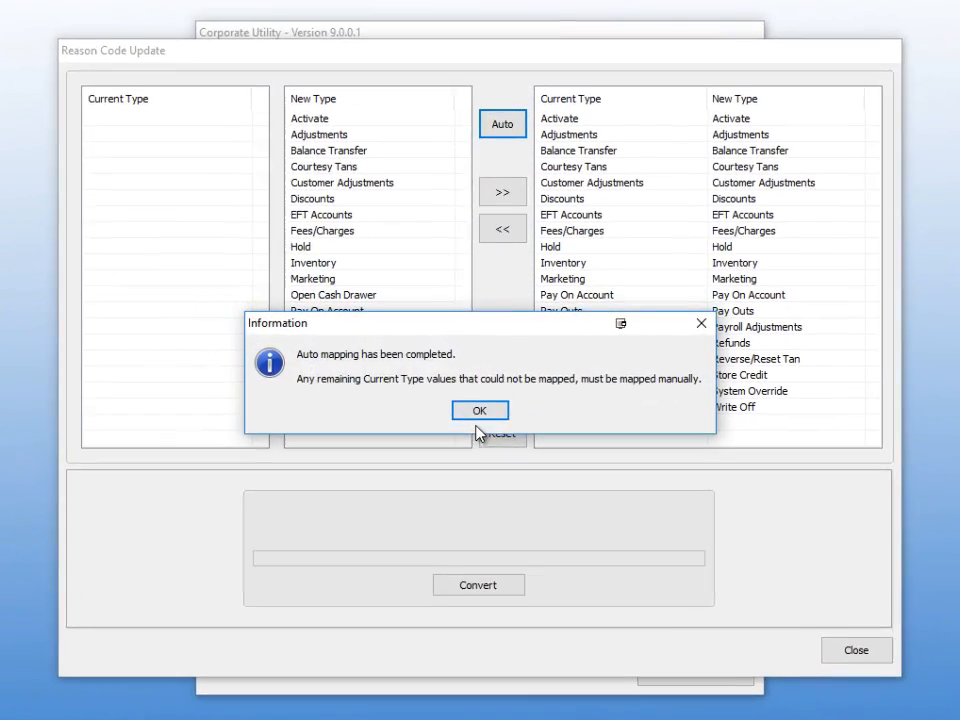
click(478, 414)
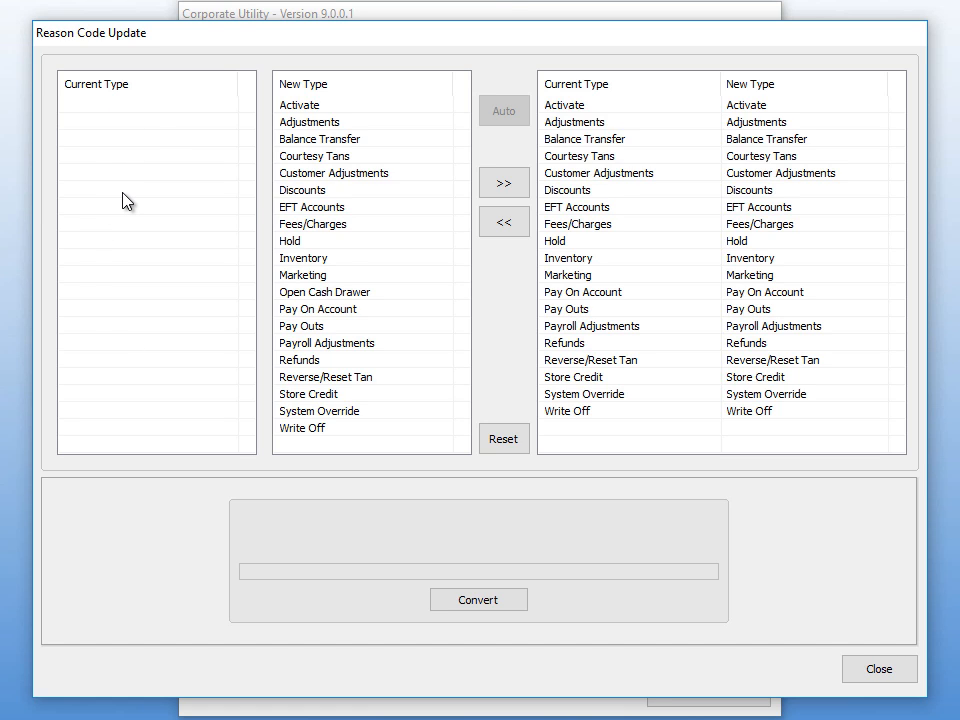
click(135, 116)
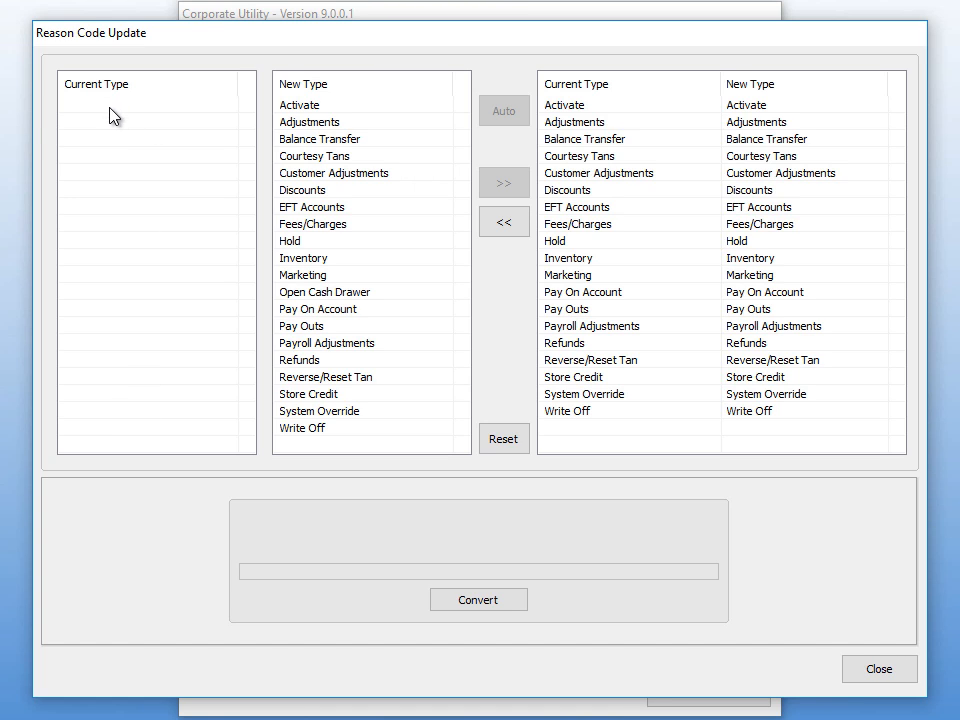
click(300, 105)
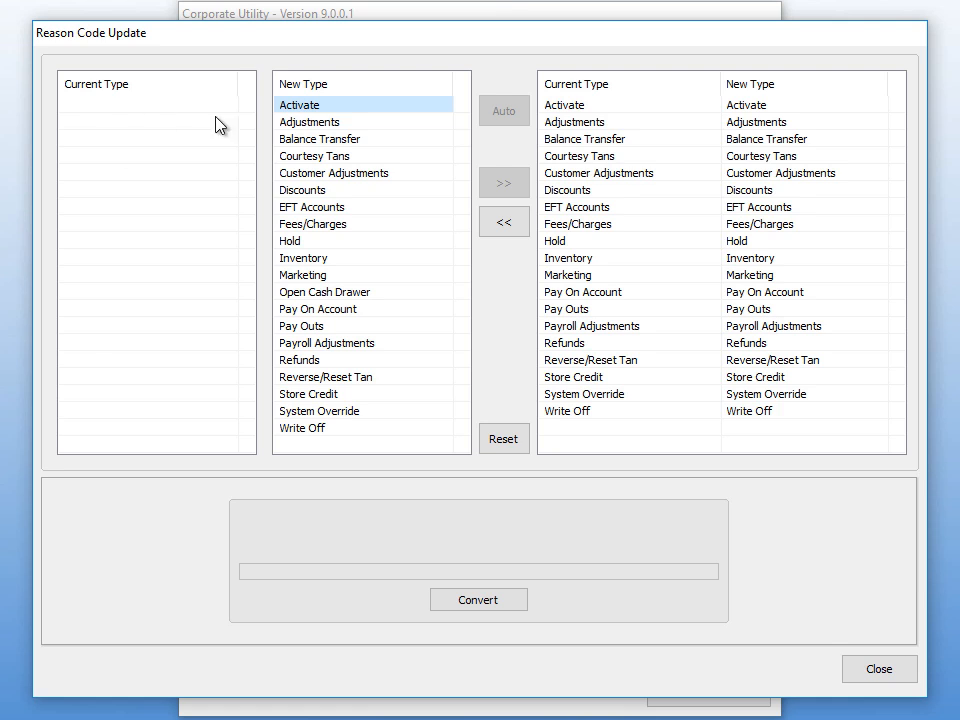
click(305, 224)
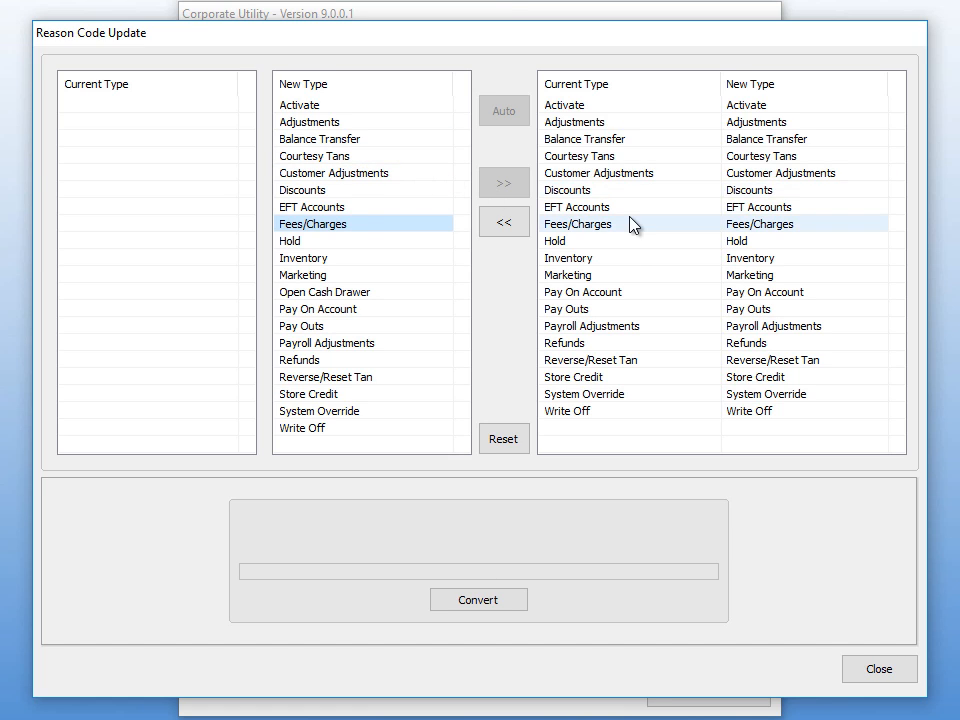
- Run and confirm the reason code conversion, then acknowledge the 19/19 success message
click(466, 602)
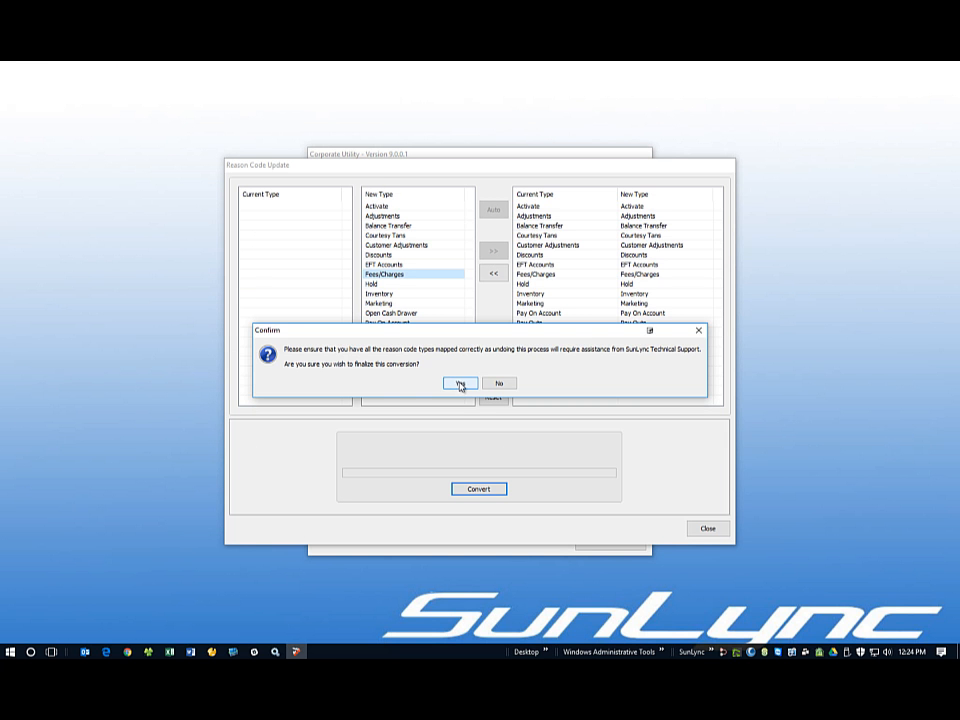
click(445, 417)
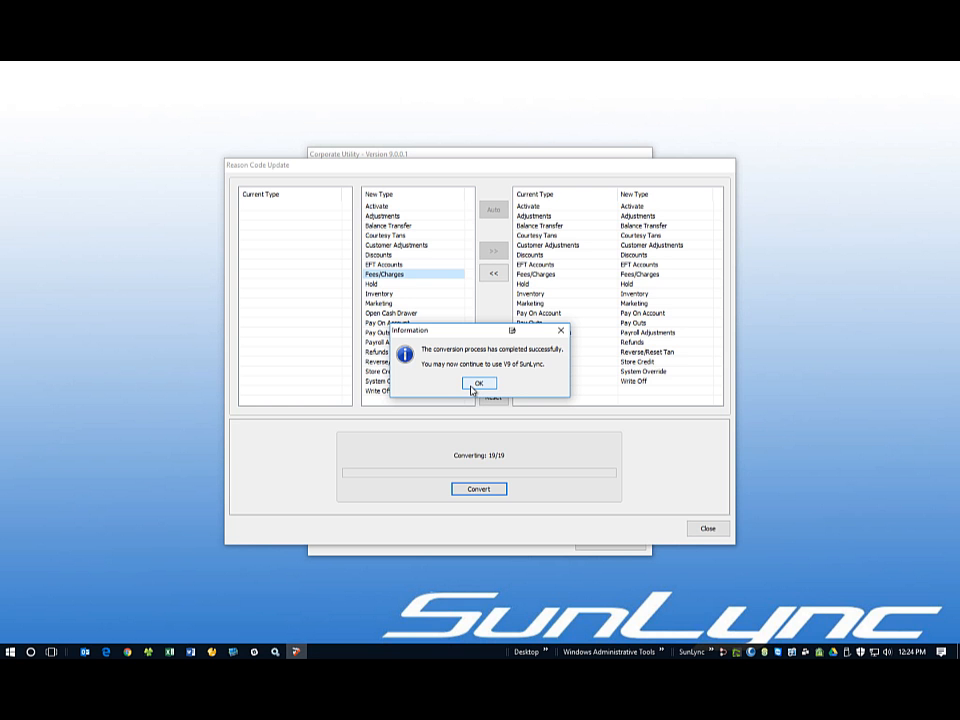
click(477, 385)
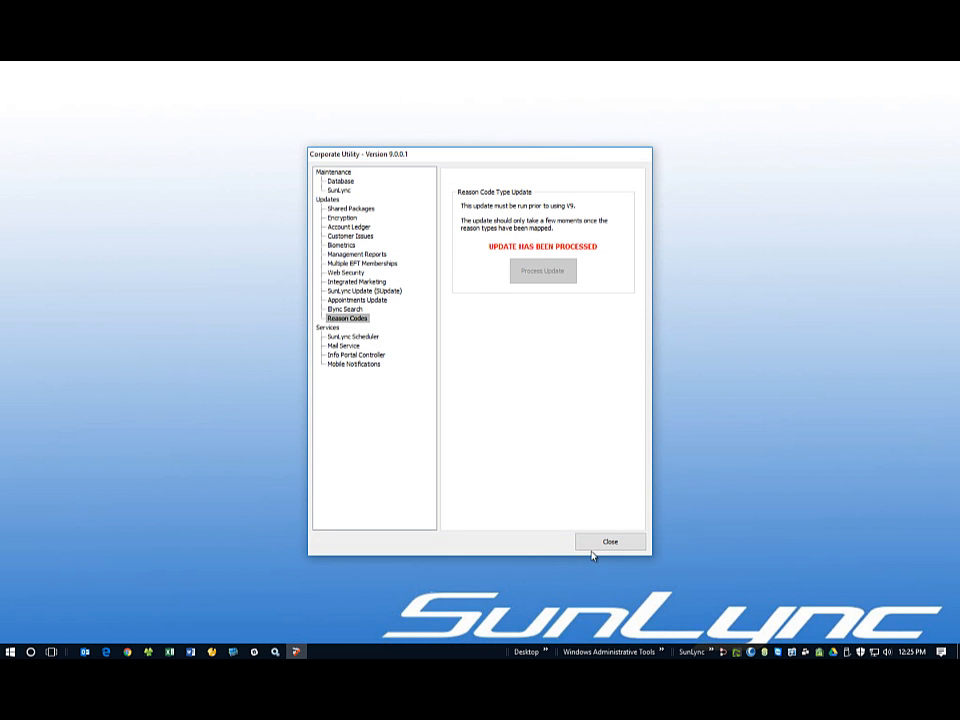
- Close the Corporate Utility and launch SunLync from the taskbar shortcuts
click(598, 546)
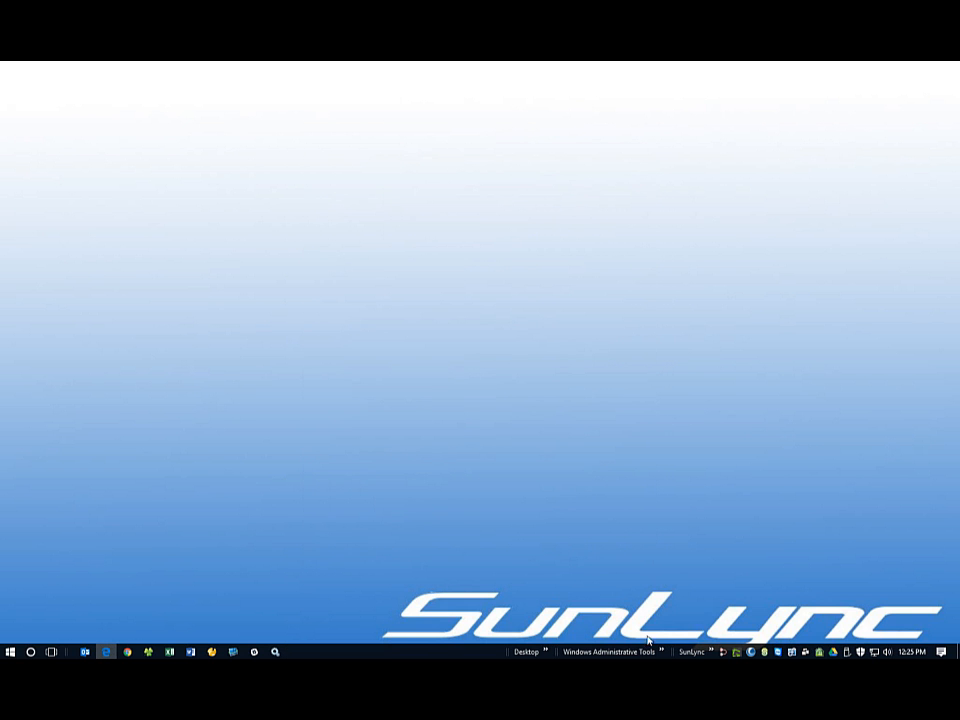
click(709, 652)
click(735, 625)
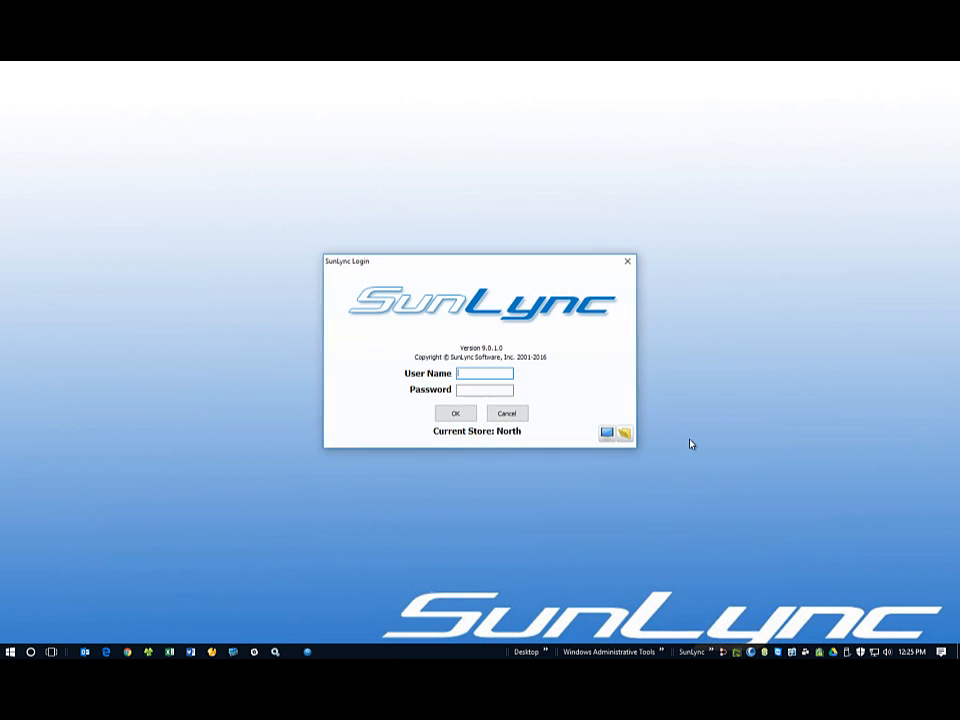
- Log in to SunLync as OWNER with the account password
text(OWNER)
key(Tab)
text(*****)
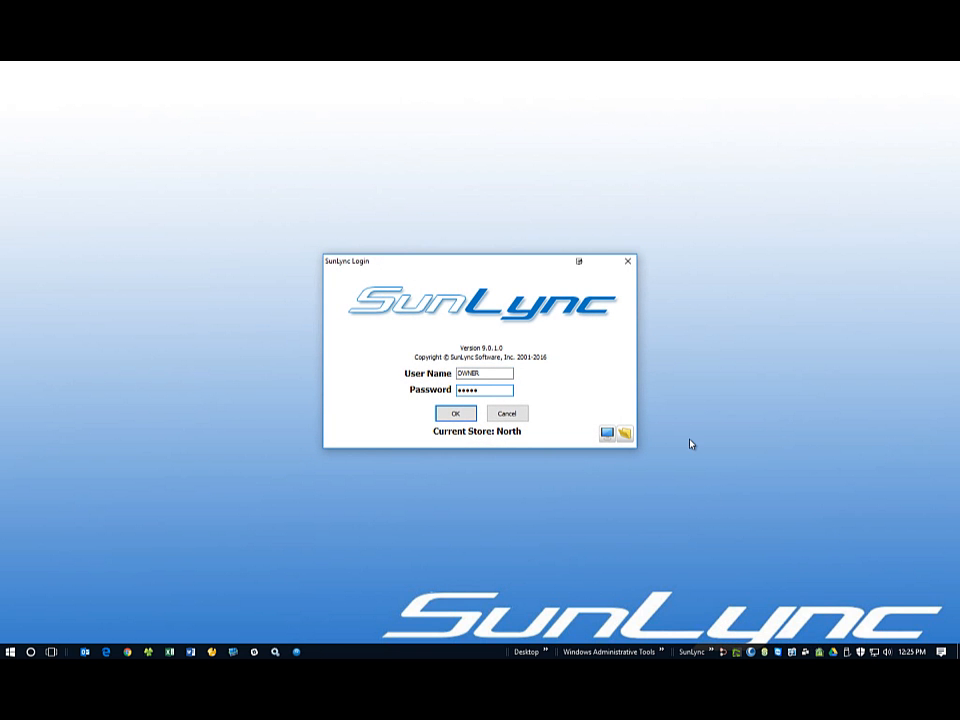
click(455, 415)
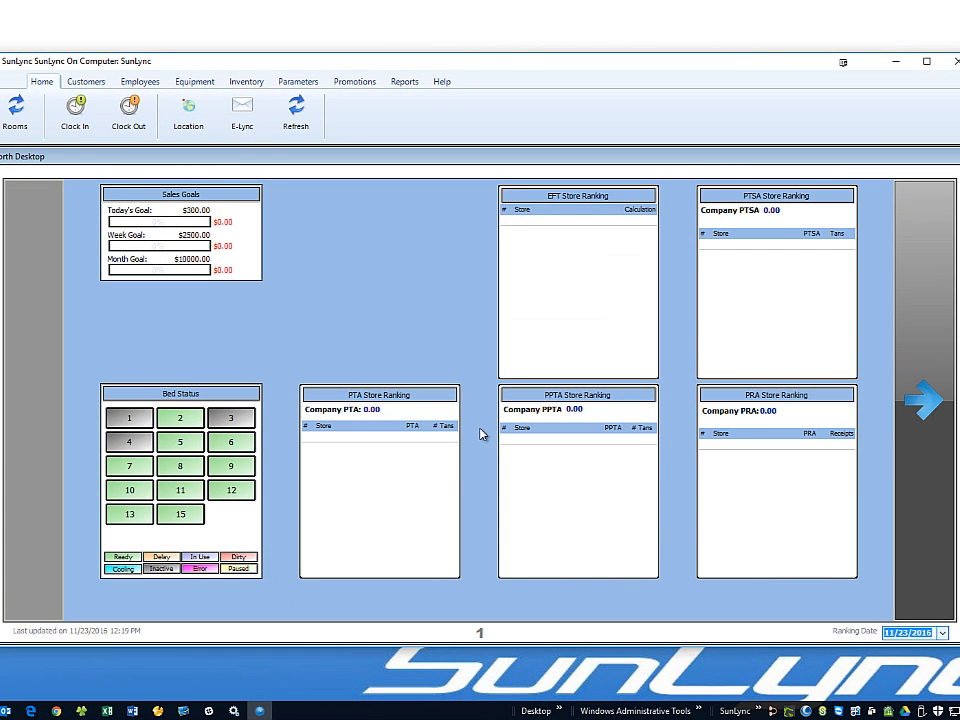
- Check SunLync's About information to confirm system and database versions are 9.0.1.0
click(442, 82)
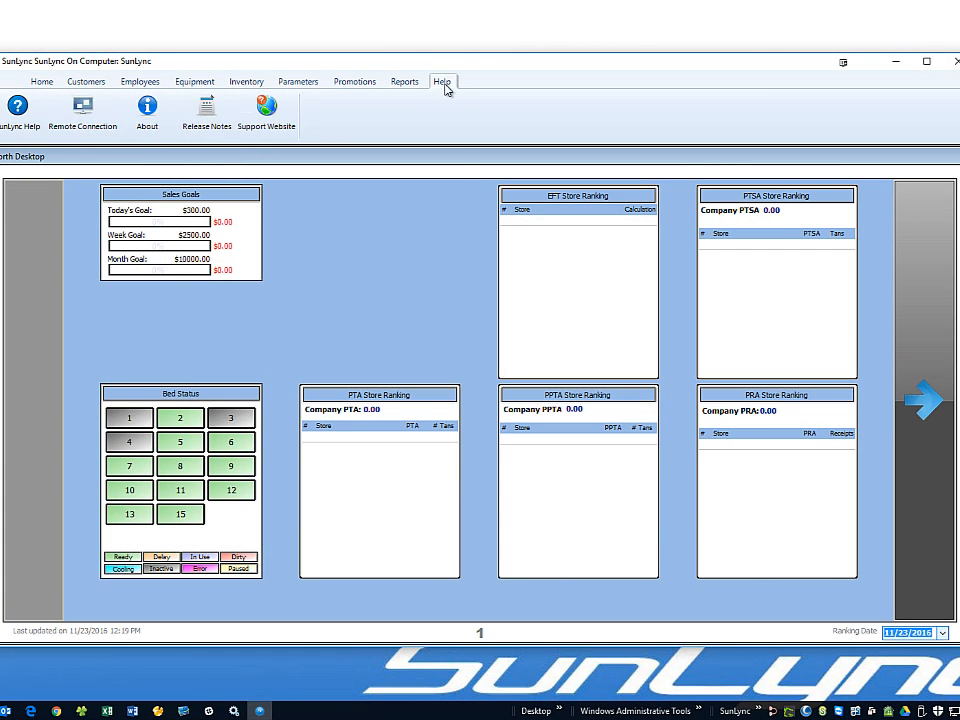
click(147, 112)
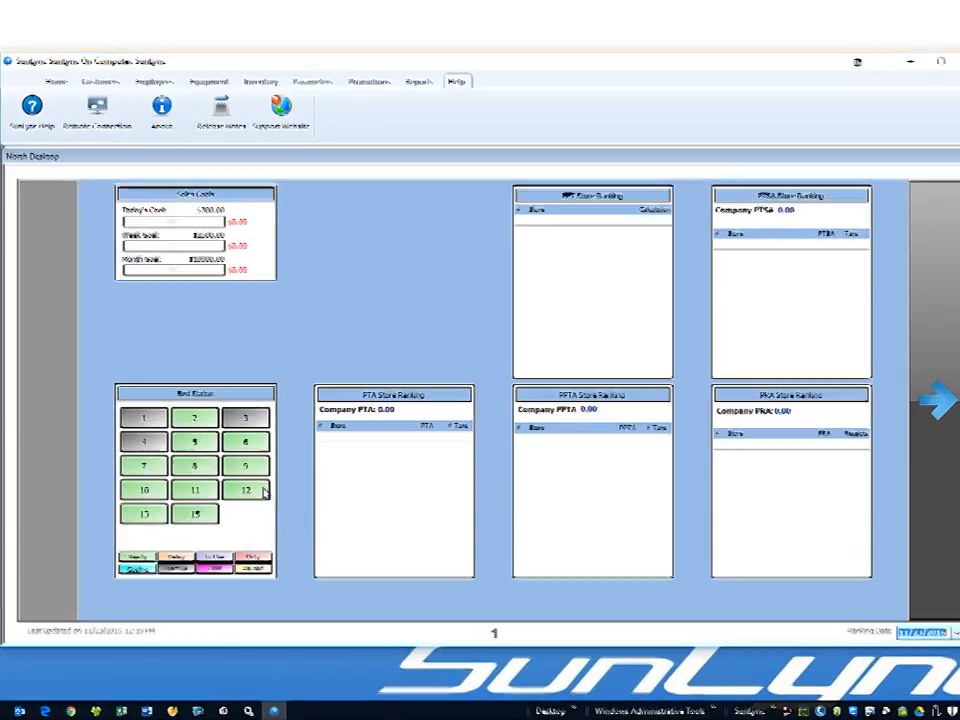
- Read through the Knowledge Base's Version 9 Upgrade Procedure article in Edge, then return to SunLync's Home options
click(45, 711)
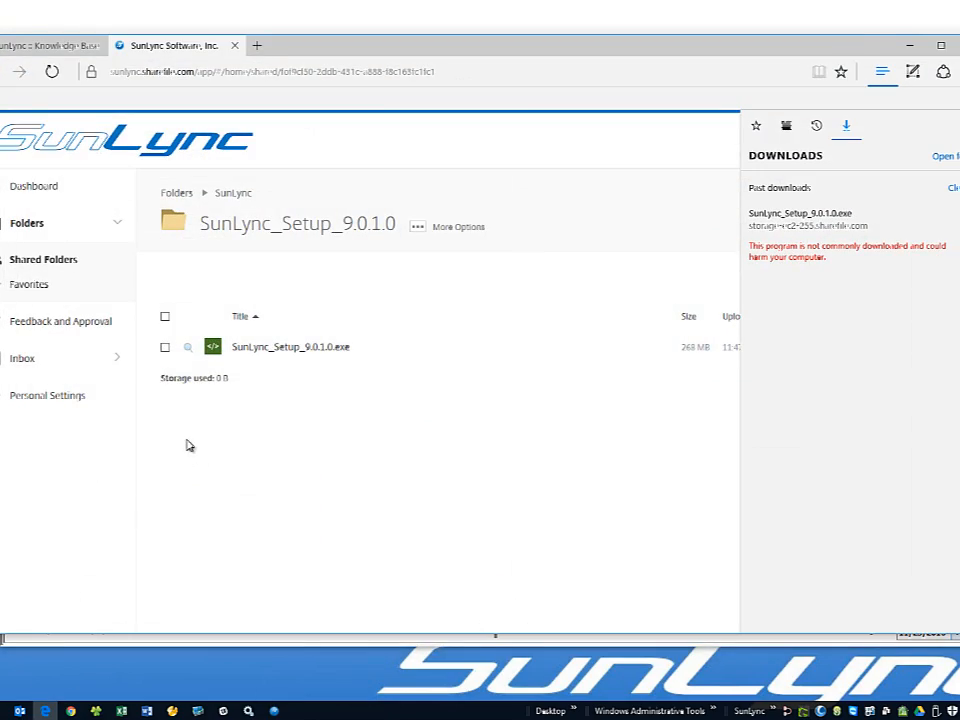
click(32, 44)
click(32, 44)
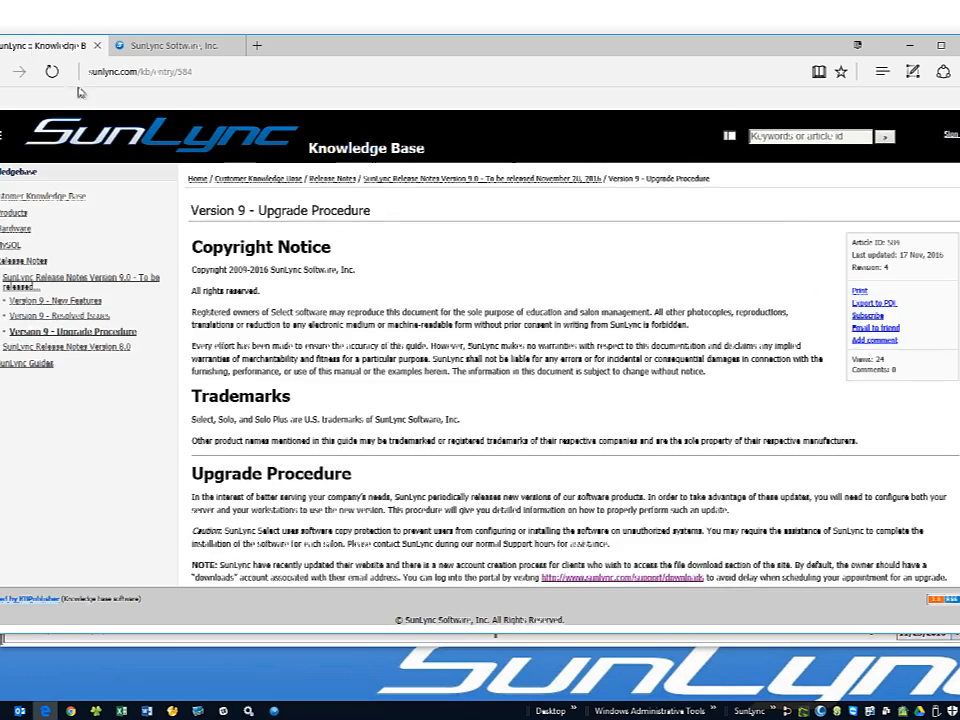
scroll(363, 355, down, 2)
scroll(363, 355, down, 12)
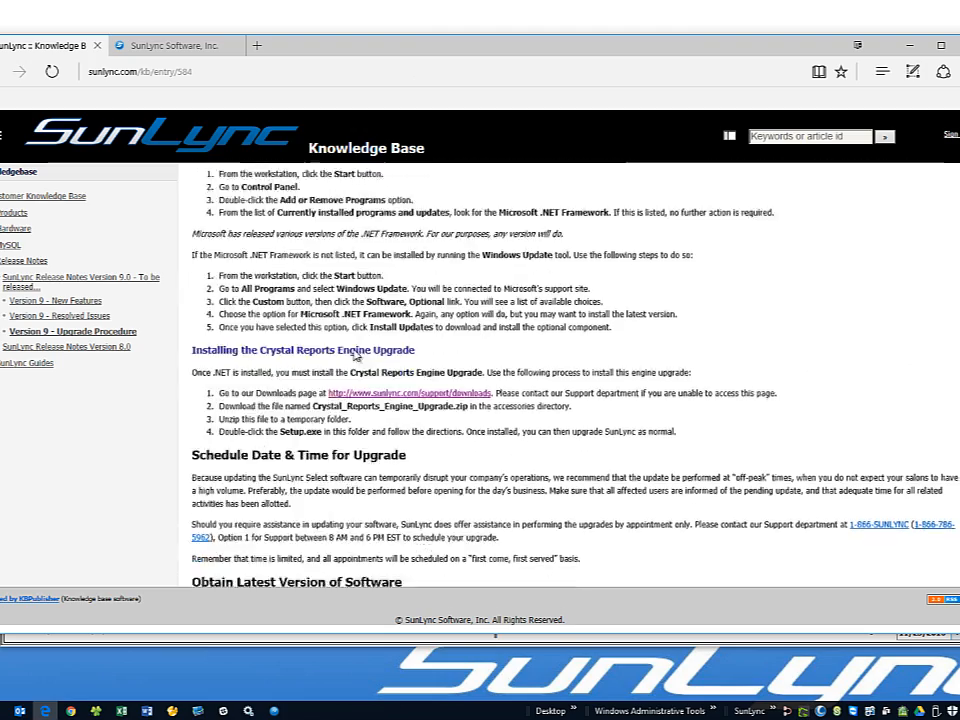
scroll(352, 354, down, 10)
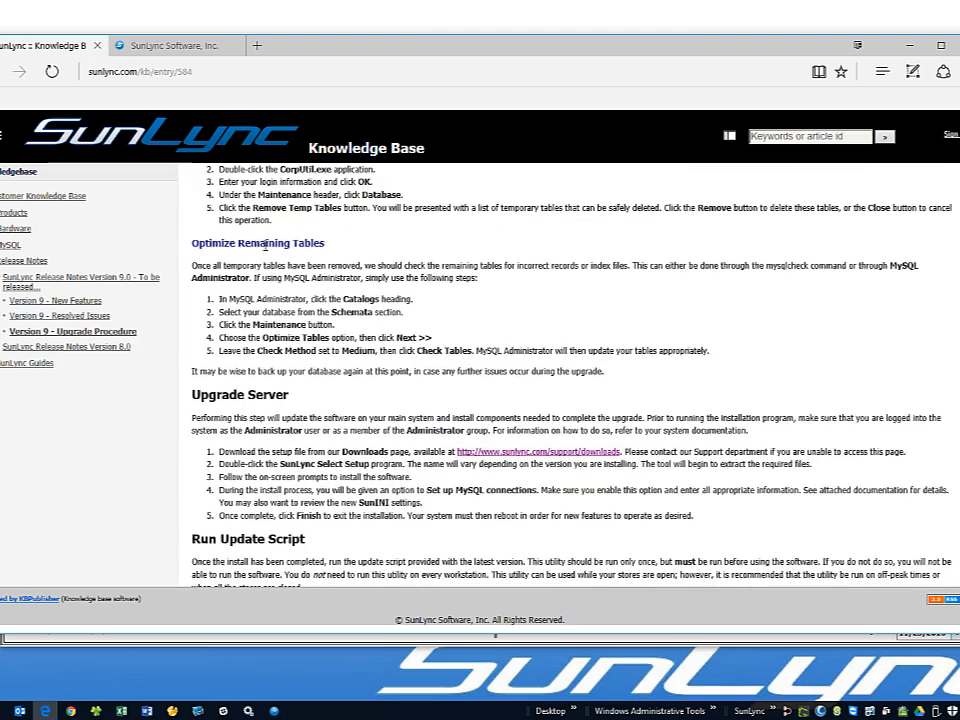
scroll(267, 243, down, 4)
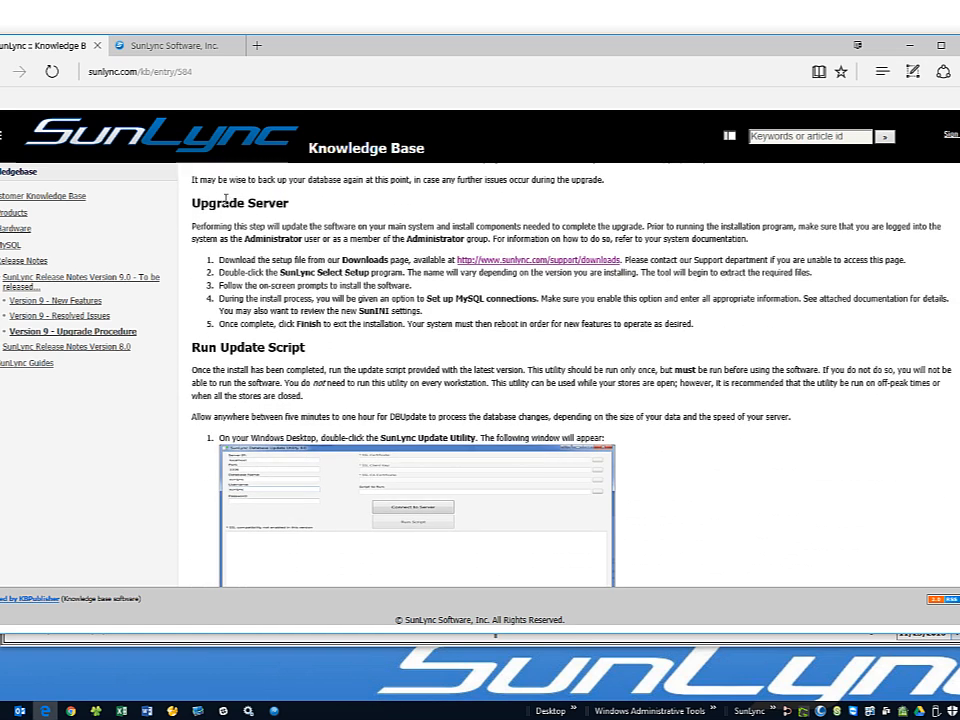
scroll(240, 310, down, 10)
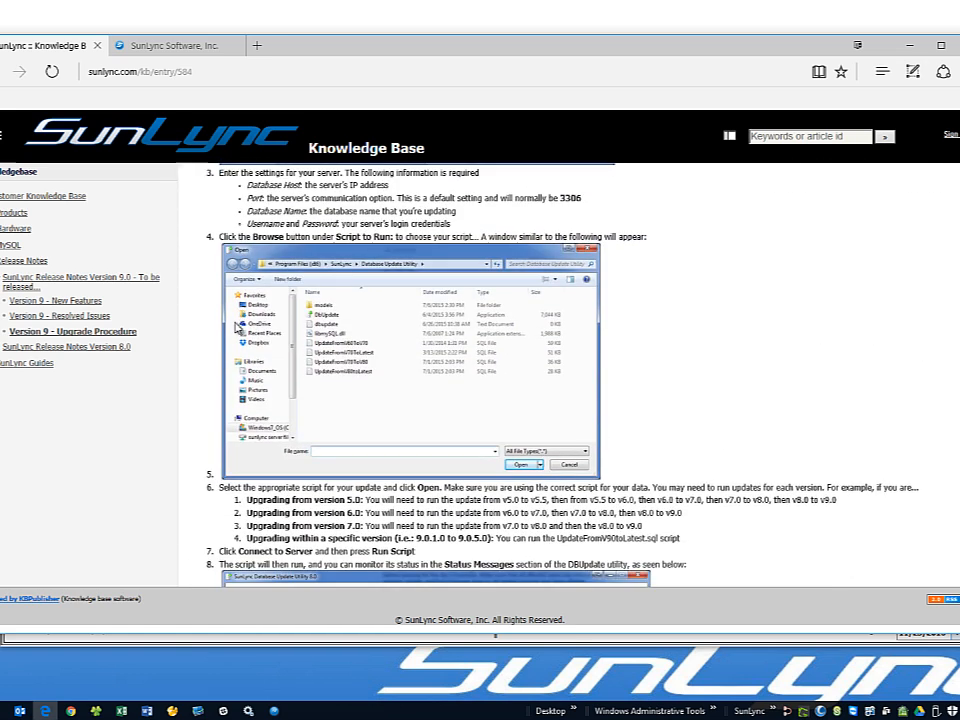
scroll(238, 333, down, 2)
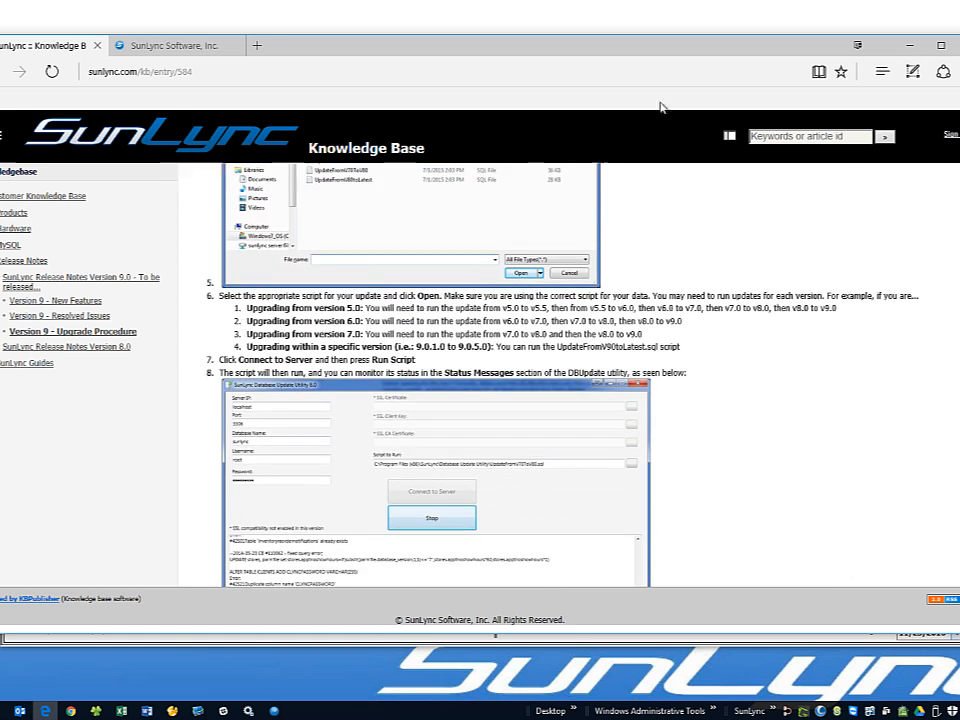
click(907, 47)
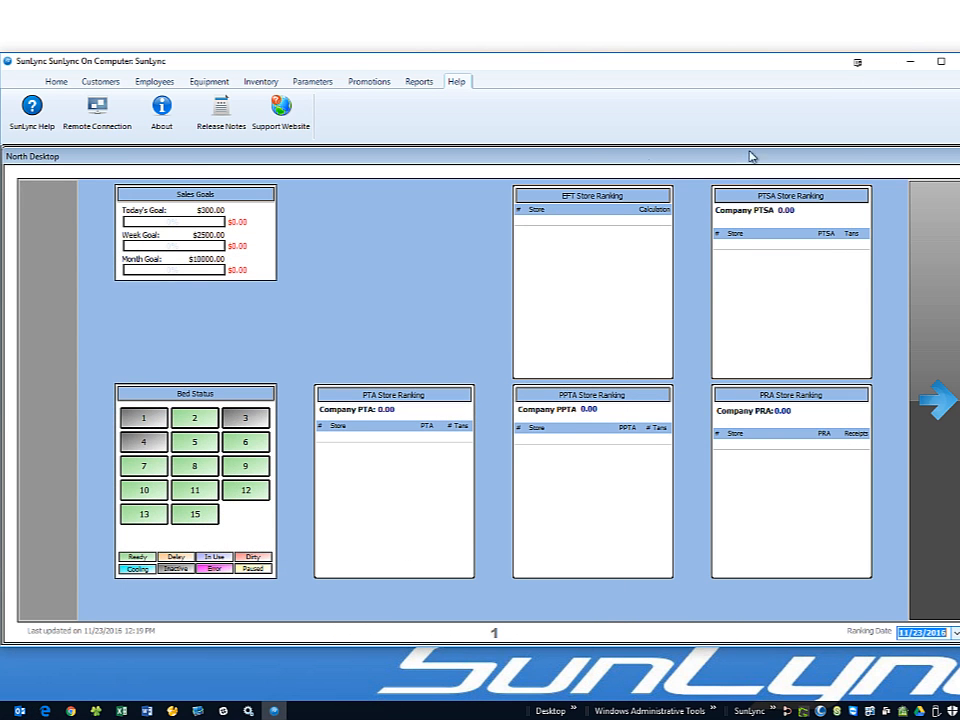
click(56, 83)
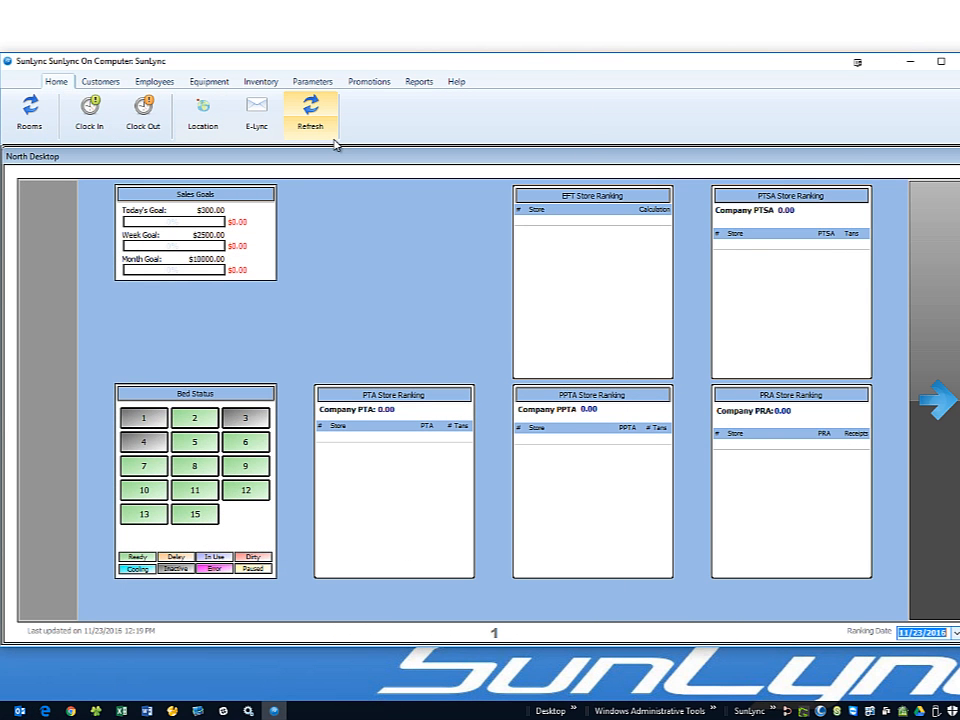